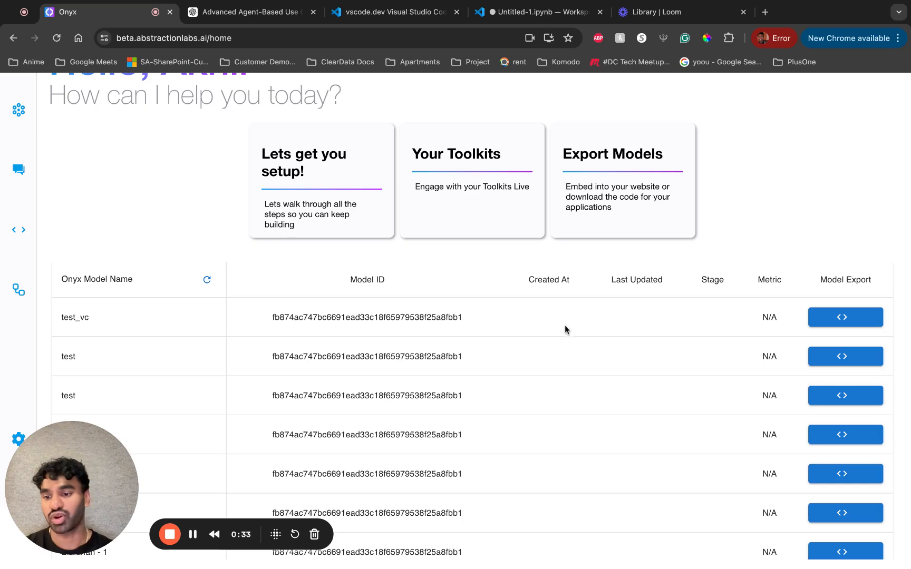
Start the model setup and create a new knowledge base with "test" as both name and description
left_click(24, 117)
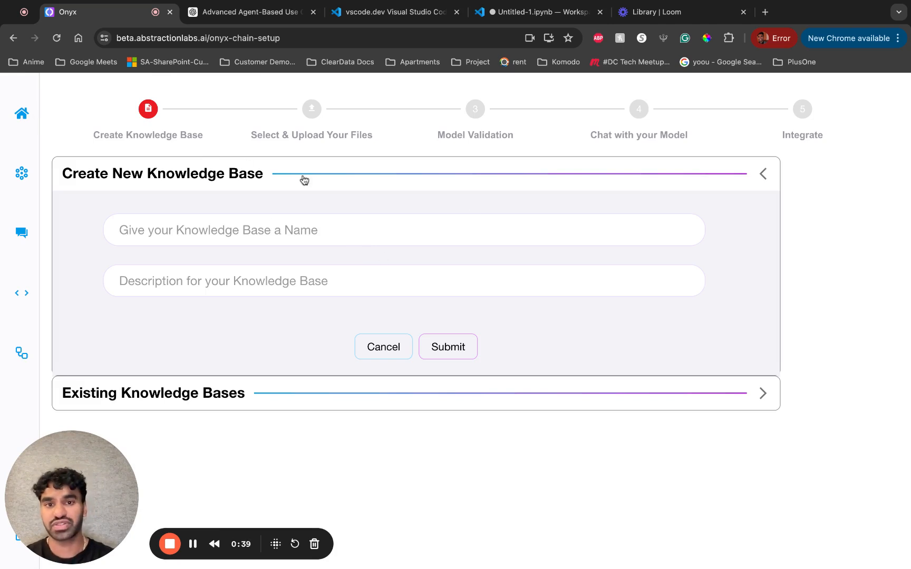
left_click(258, 230)
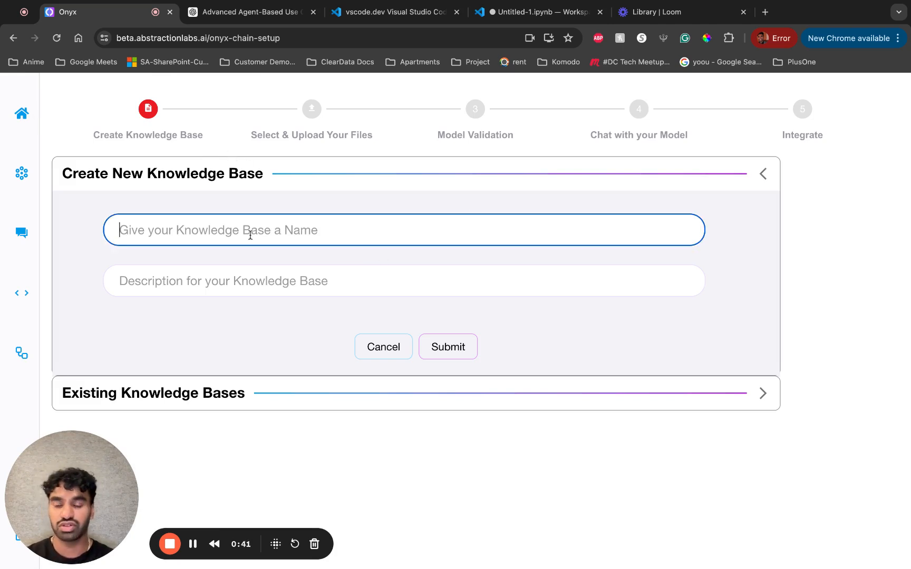
type("test")
left_click(159, 280)
type("test")
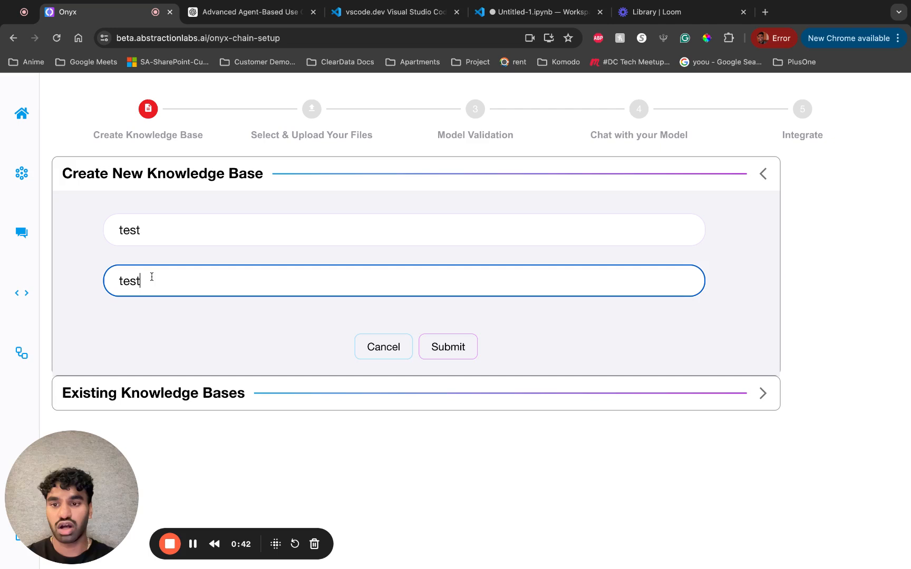
left_click(448, 348)
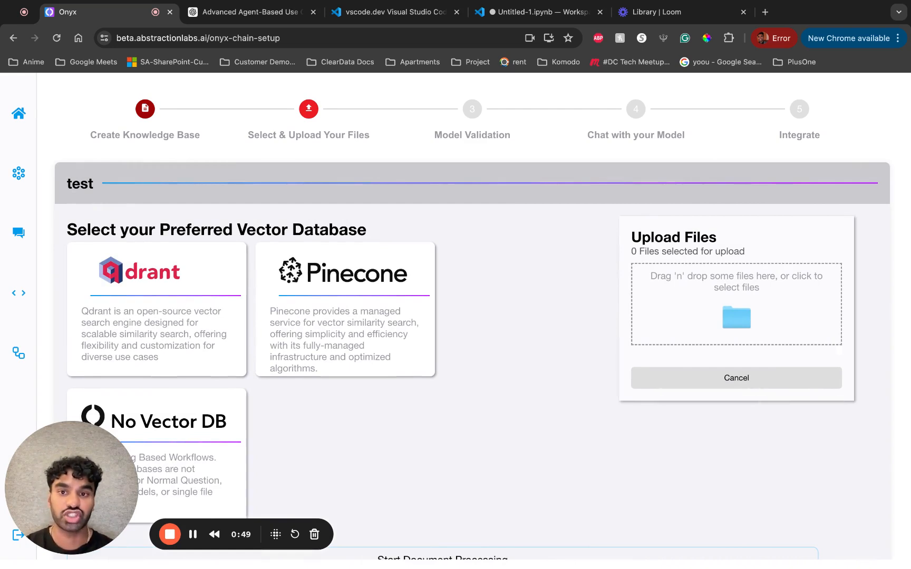
Select No Vector DB as the vector database and start document processing without uploading files
left_click(245, 444)
scroll(416, 471, "down", 2)
left_click(438, 522)
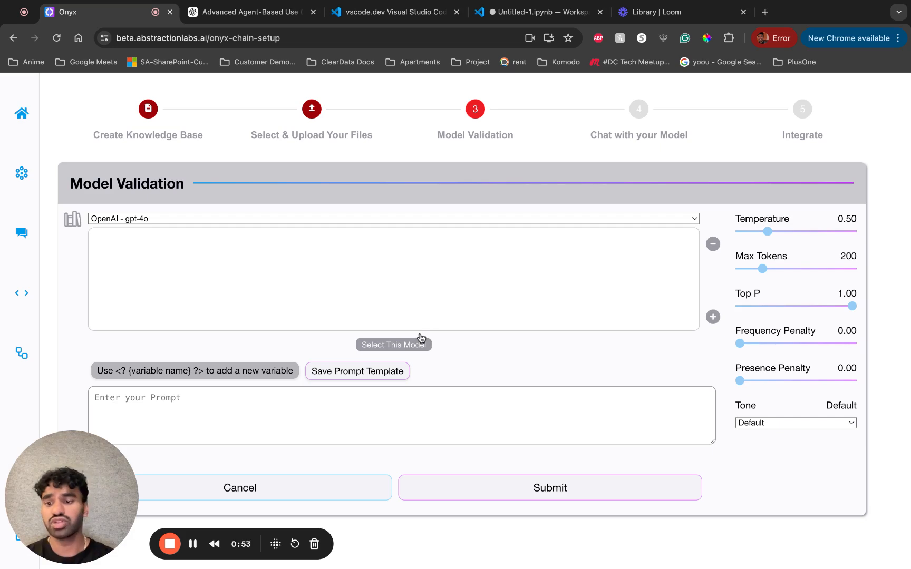
Set up a three-model comparison with OpenAI gpt-4o, Anthropic claude-3-opus-20240229 and OpenAI gpt-3.5-turbo
left_click(713, 316)
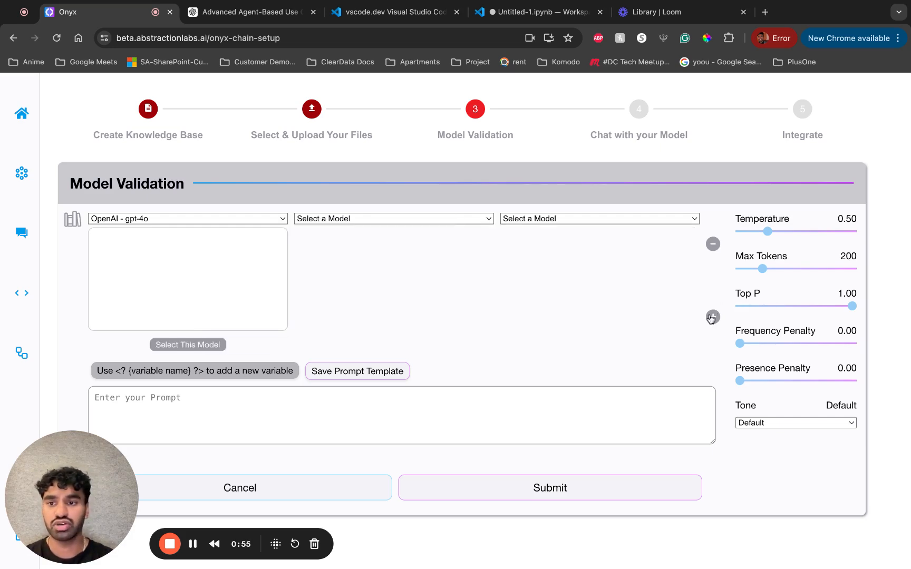
left_click(385, 218)
left_click(390, 230)
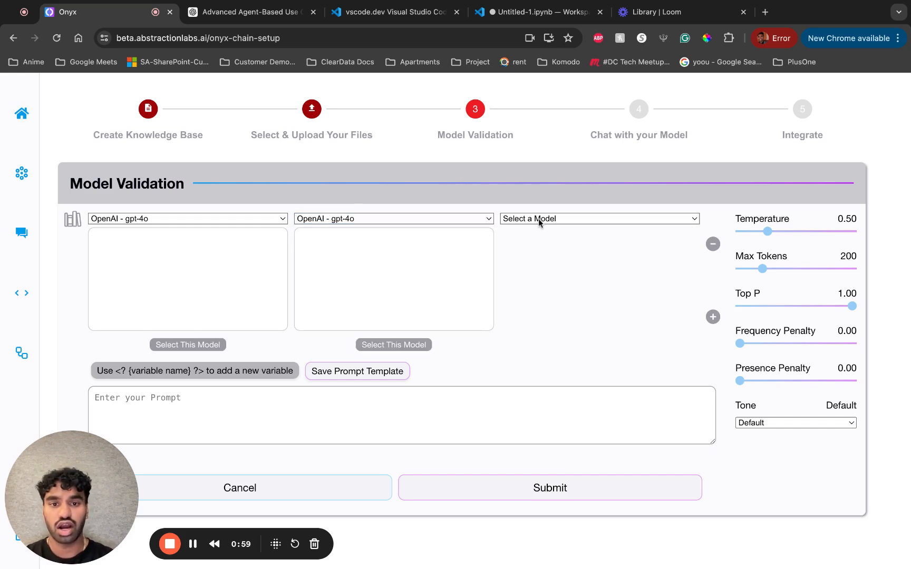
left_click(538, 219)
left_click(535, 241)
left_click(448, 223)
left_click(431, 262)
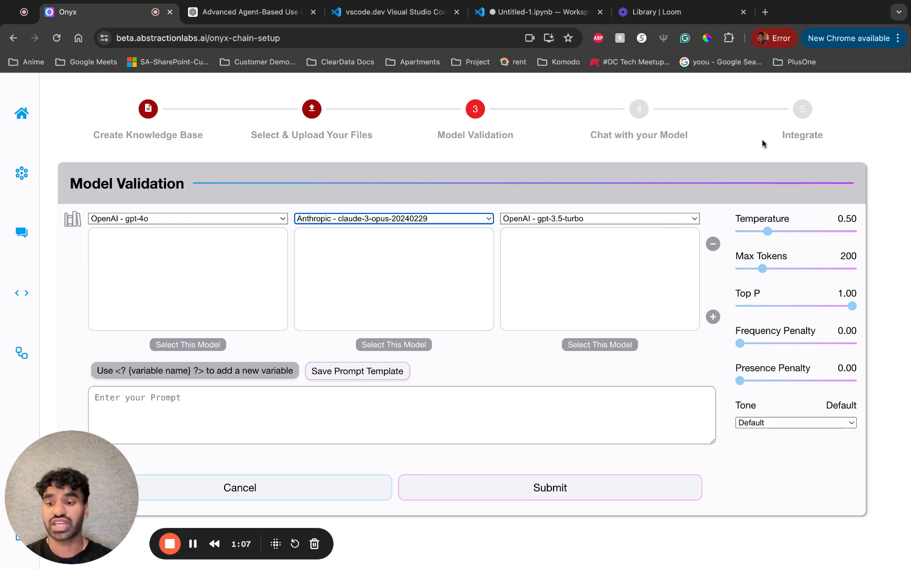
Examine the raw code export for running a model locally, including the Python code and the model list
left_click(26, 296)
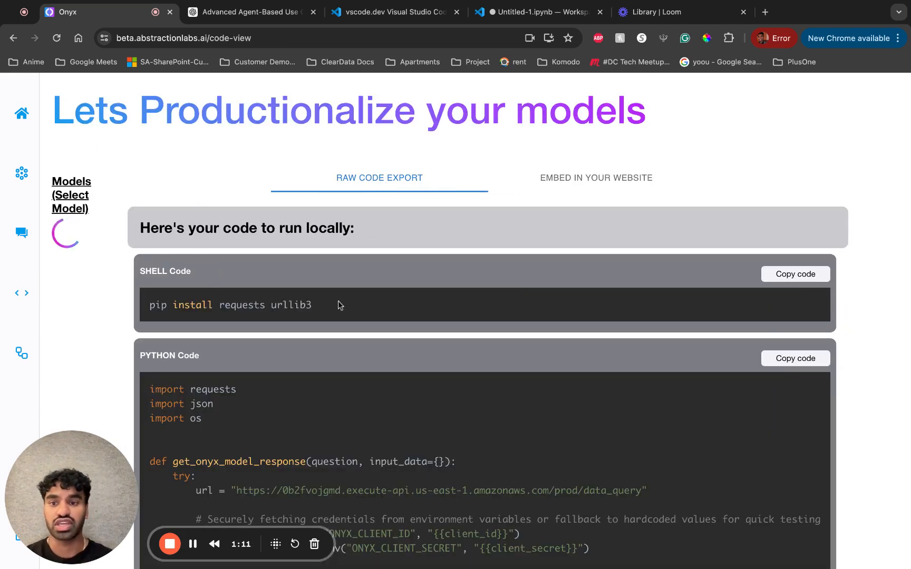
scroll(542, 405, "down", 2)
scroll(542, 406, "right", 1)
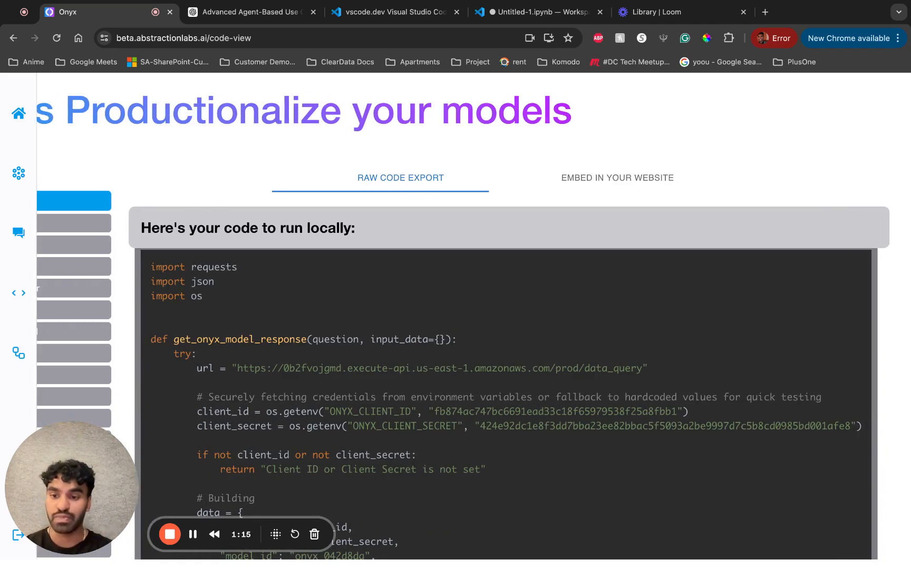
scroll(461, 371, "left", 1)
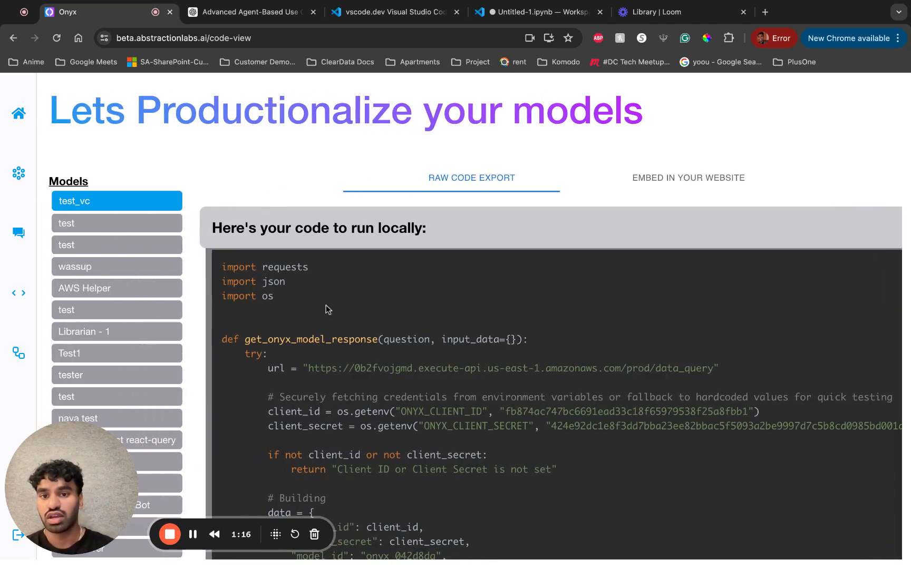
Open the agent workflow builder and add four OpenAI foundational model nodes to the canvas
left_click(19, 352)
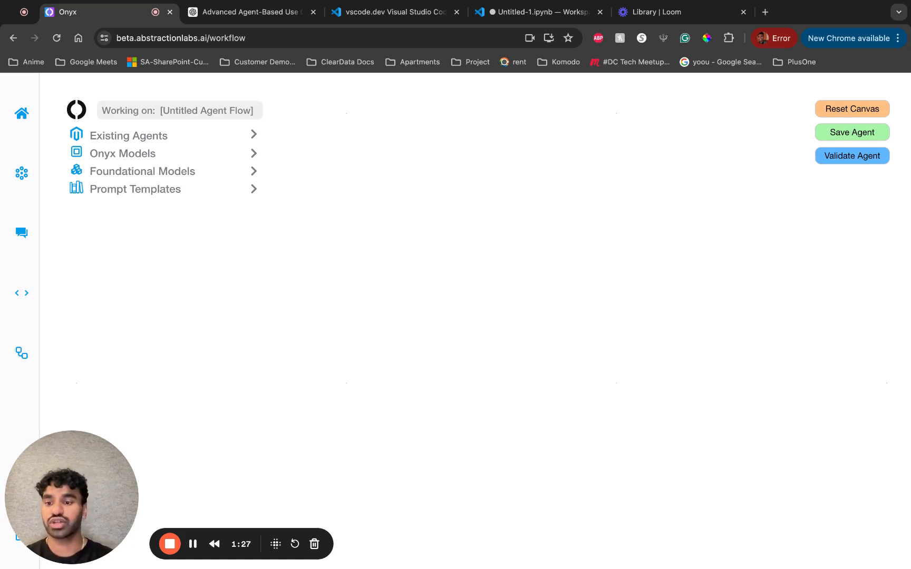
left_click(253, 175)
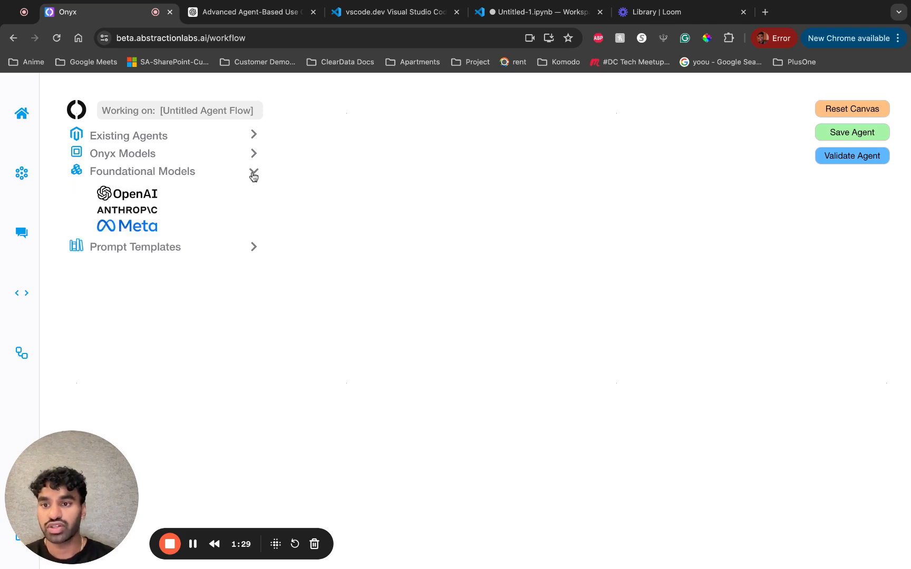
left_click(146, 193)
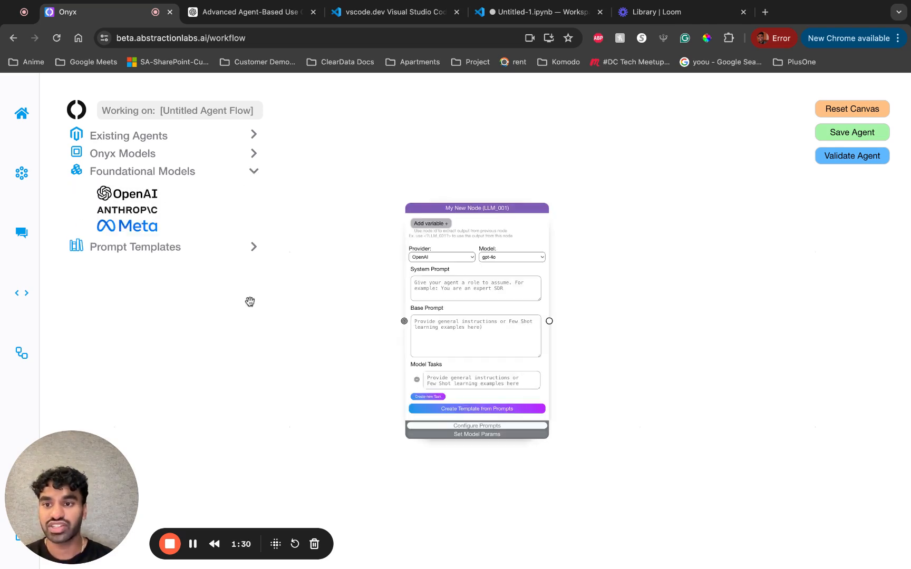
left_click_drag(148, 192, 685, 235)
left_click(149, 193)
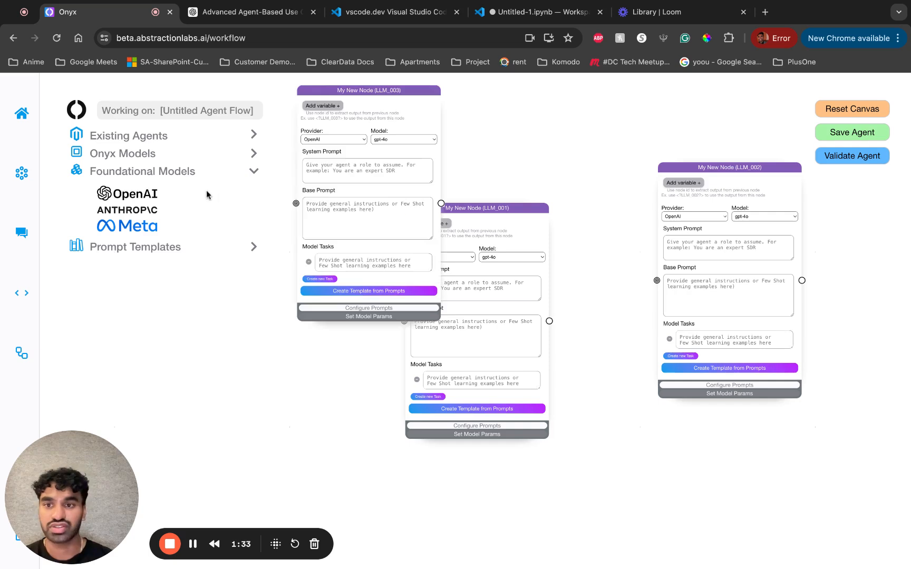
left_click(146, 192)
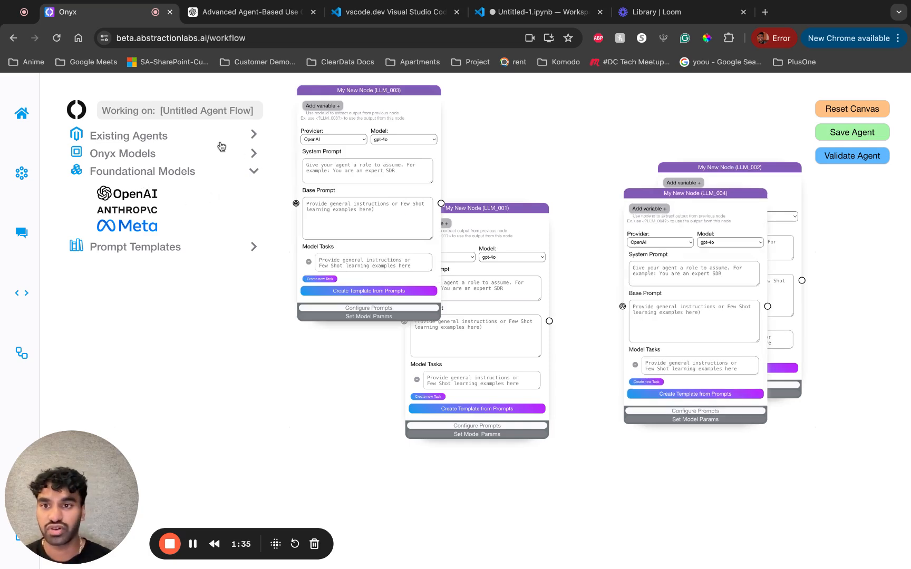
Collapse the component list and rearrange the nodes so LLM_002 sits below LLM_001 and LLM_003 sits beside LLM_001
left_click(81, 118)
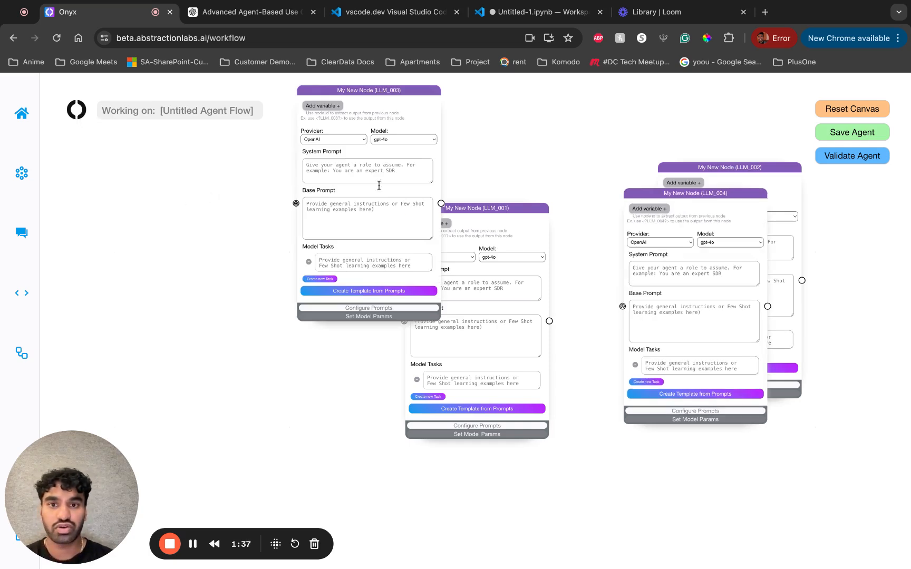
left_click_drag(520, 220, 317, 241)
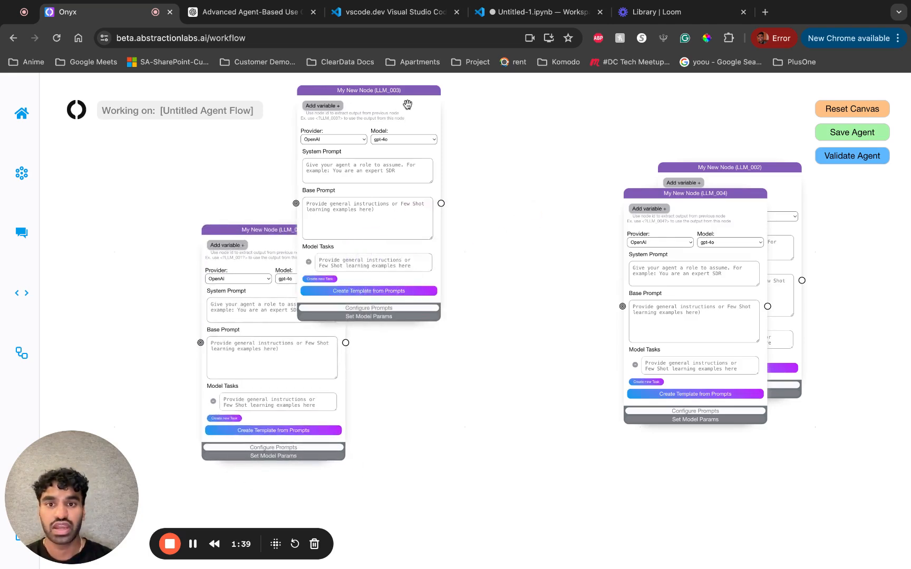
left_click_drag(403, 107, 492, 147)
left_click_drag(322, 250, 327, 161)
left_click_drag(788, 191, 352, 412)
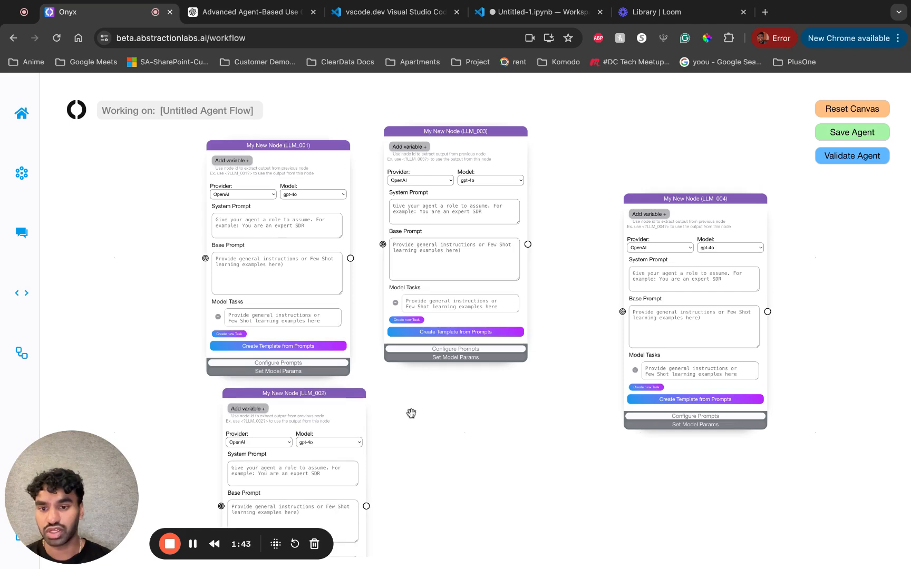
left_click_drag(421, 416, 423, 381)
left_click_drag(347, 380, 334, 385)
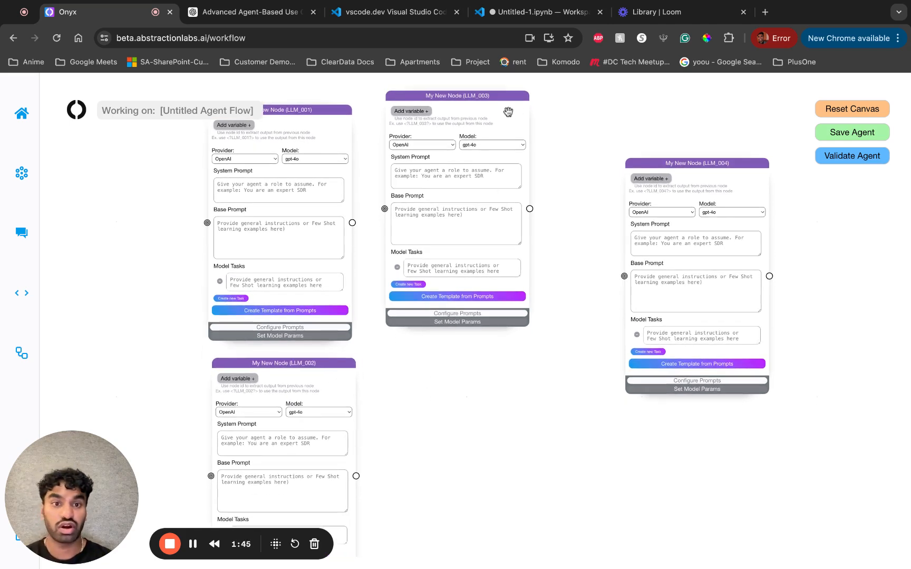
Spread the nodes out, with LLM_003 and LLM_004 in a row to the right of the stacked LLM_001 and LLM_002
left_click_drag(510, 112, 610, 205)
left_click_drag(730, 176, 781, 217)
left_click_drag(336, 375, 360, 394)
left_click_drag(332, 141, 396, 147)
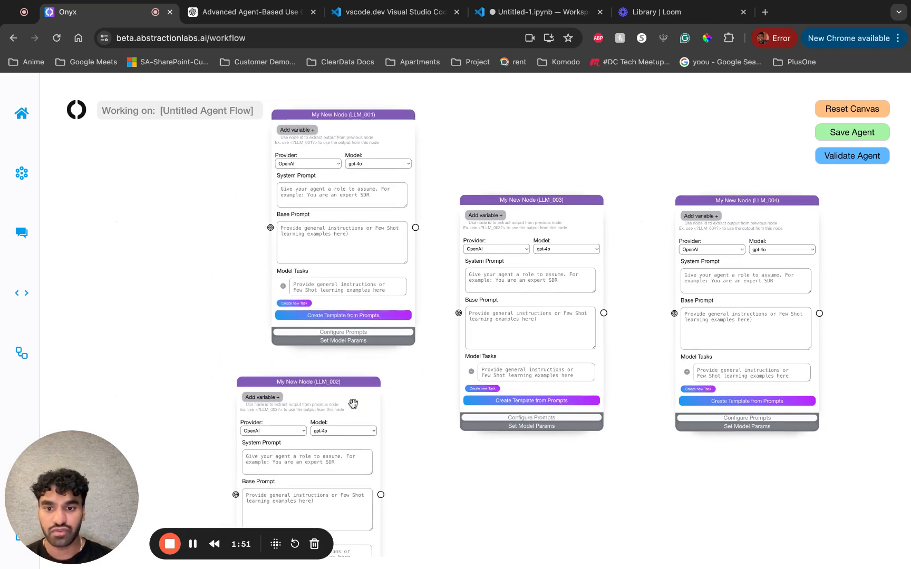
left_click_drag(353, 405, 399, 423)
scroll(577, 484, "down", 5)
scroll(576, 483, "right", 4)
scroll(576, 484, "up", 3)
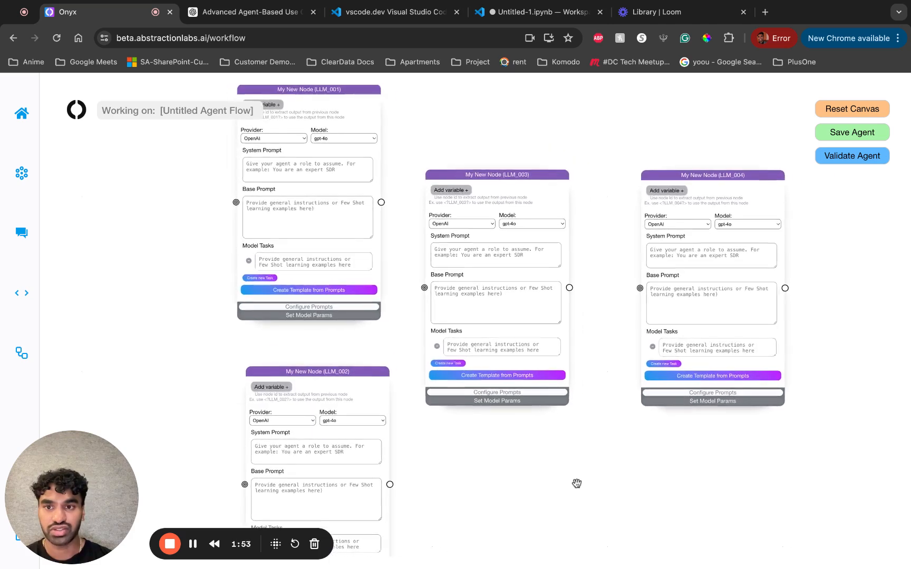
scroll(543, 460, "down", 3)
scroll(544, 468, "down", 3)
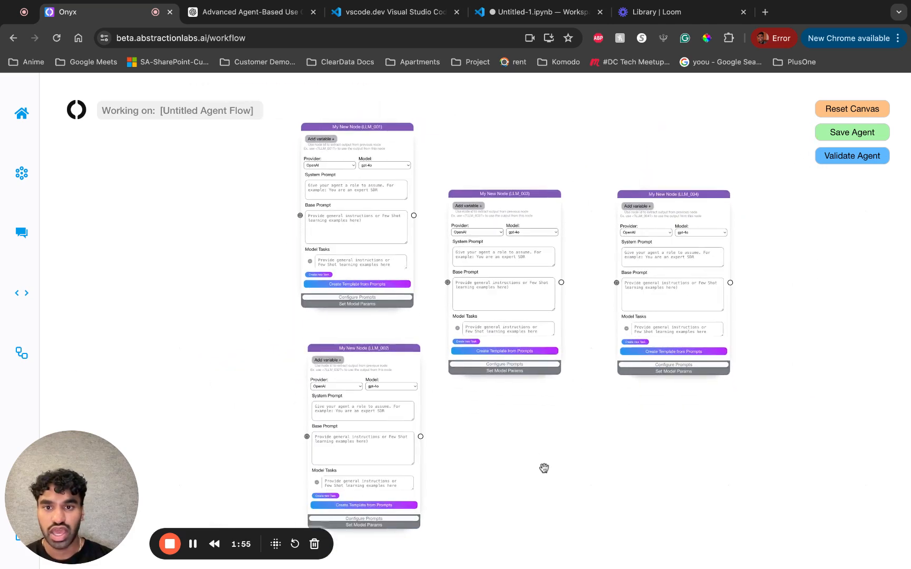
Move LLM_004 farther right and lower, and shift LLM_003 down and right to sit beside it
left_click(526, 292)
left_click_drag(546, 235, 565, 237)
left_click_drag(704, 236, 757, 266)
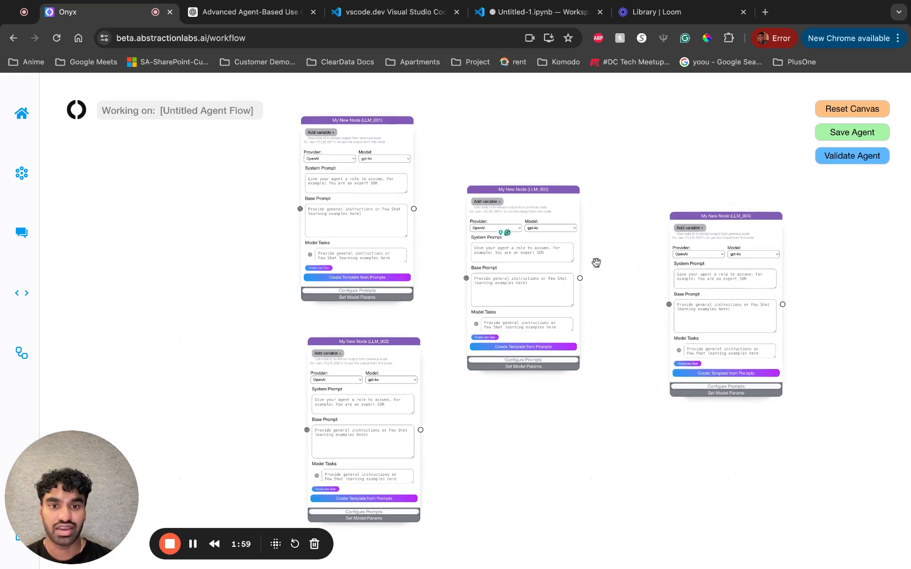
left_click_drag(575, 239, 605, 278)
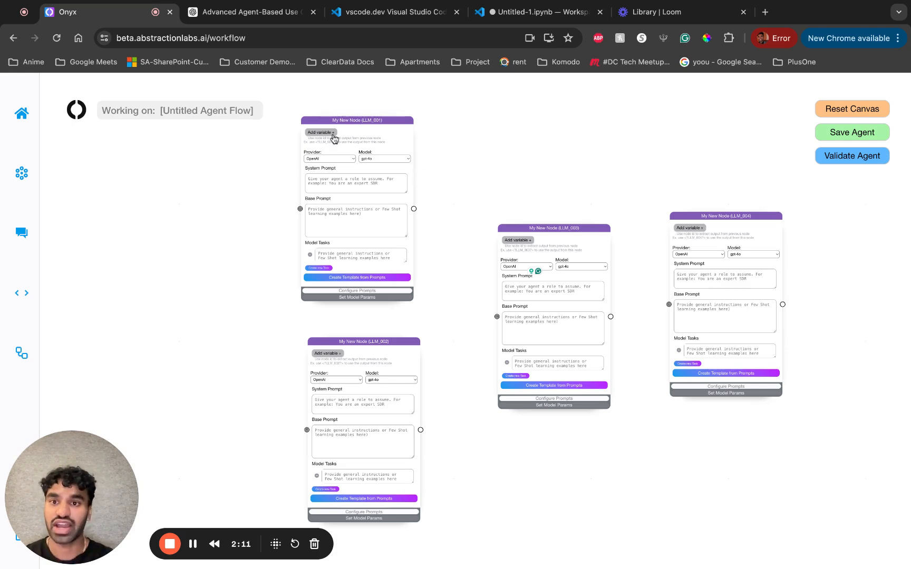
Apply prompt templates MedInsight - Node 1 through Node 4 to LLM_001 through LLM_004 respectively, moving LLM_002 clear of LLM_001
left_click(77, 117)
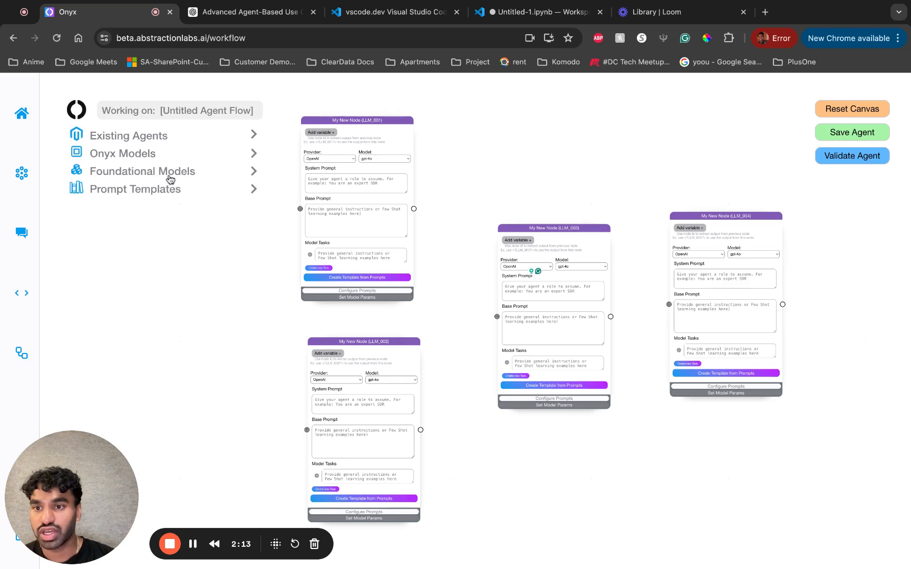
left_click(249, 190)
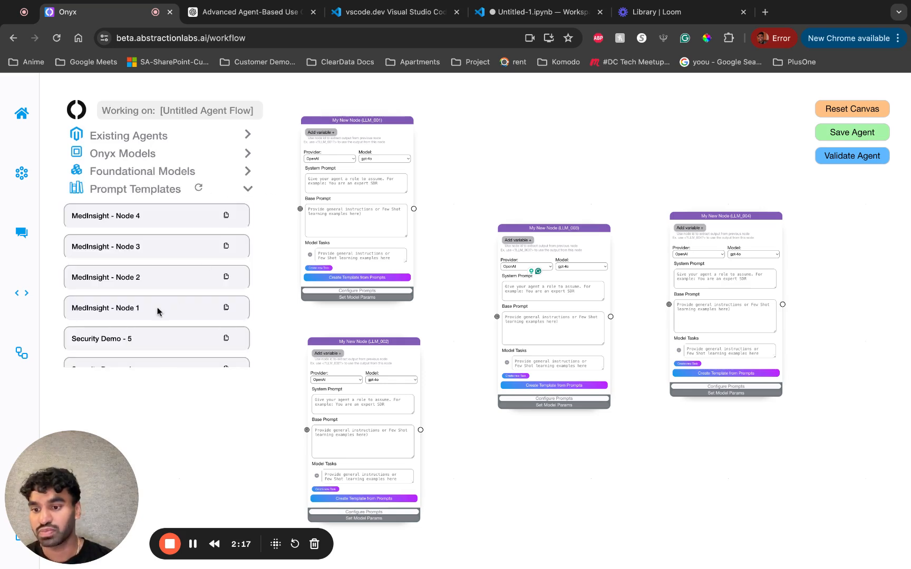
left_click_drag(156, 308, 306, 219)
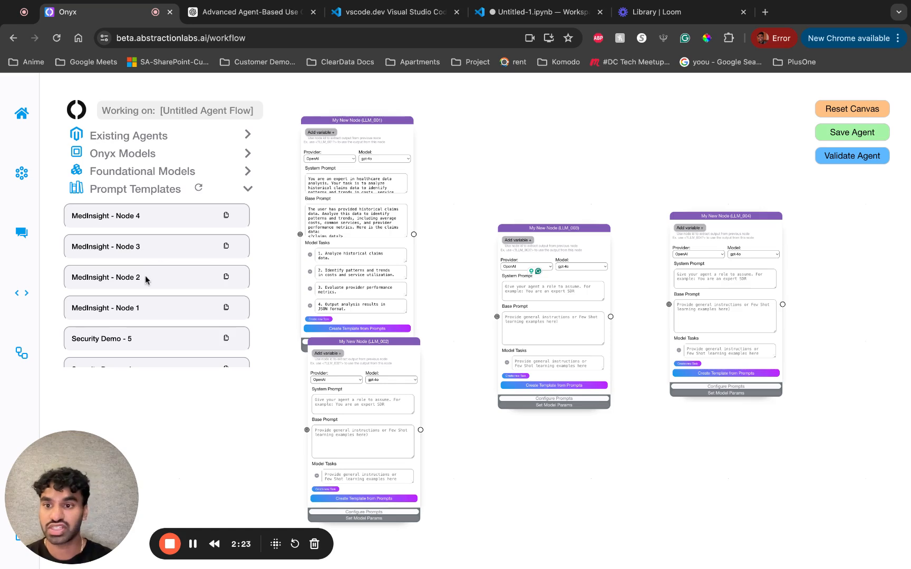
left_click_drag(145, 279, 350, 439)
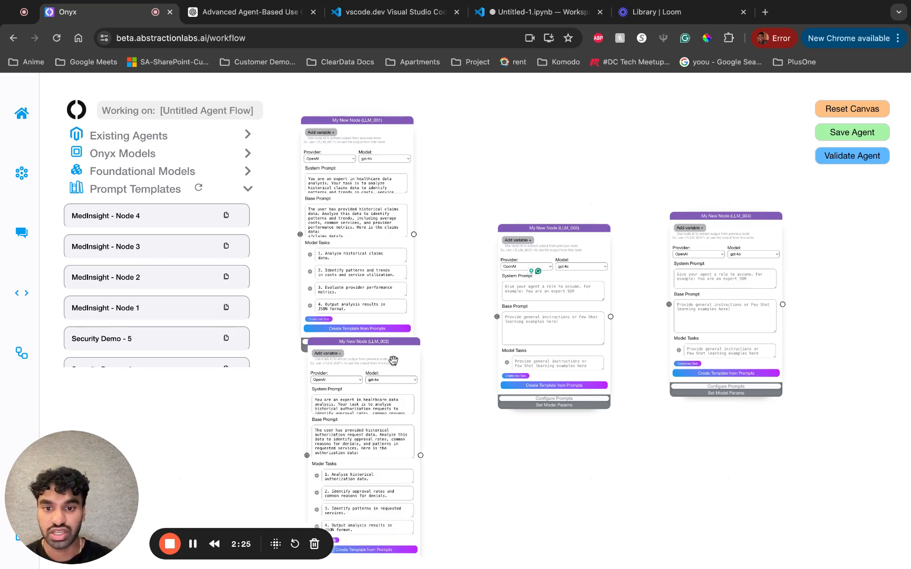
left_click_drag(392, 361, 389, 392)
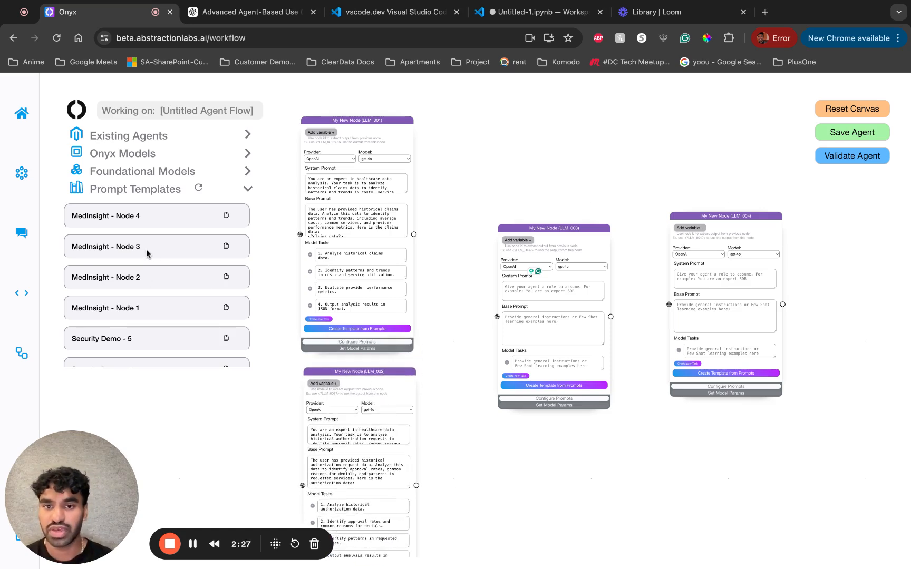
left_click_drag(146, 254, 535, 317)
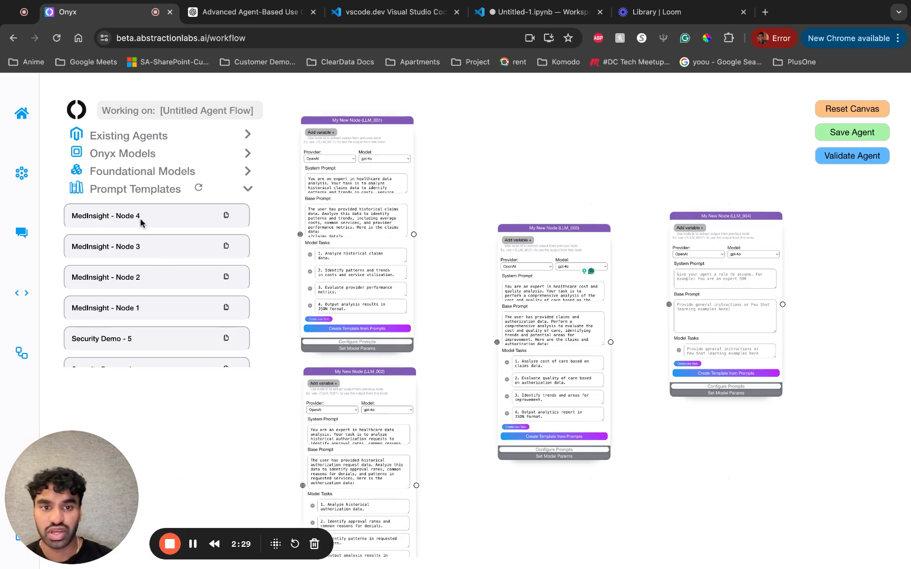
left_click_drag(142, 222, 739, 289)
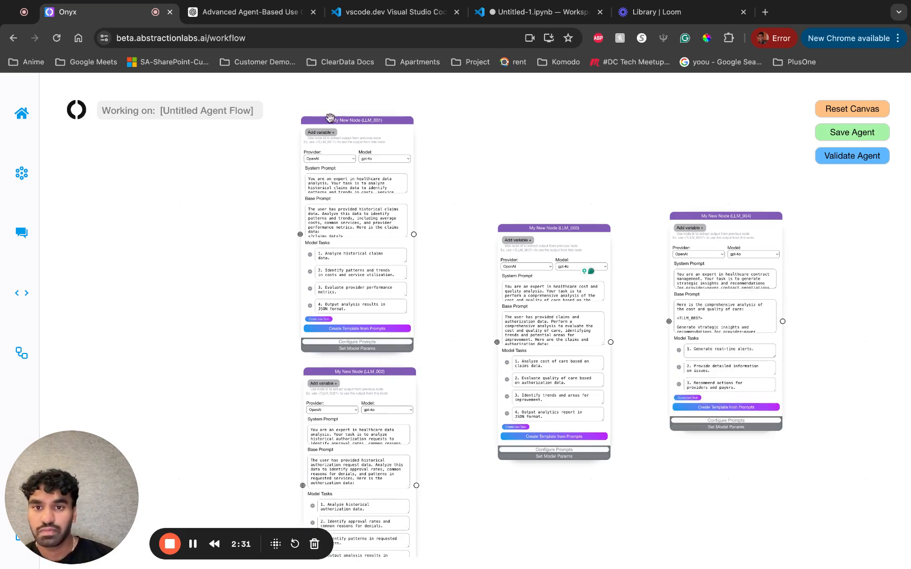
Review the full system prompt of node LLM_001
scroll(476, 149, "down", 2)
scroll(486, 158, "up", 5)
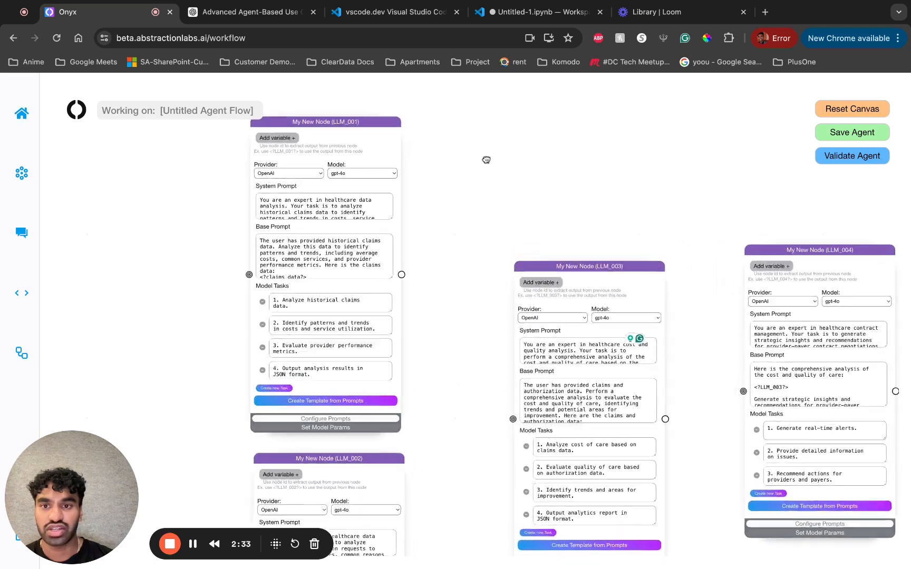
scroll(486, 159, "up", 3)
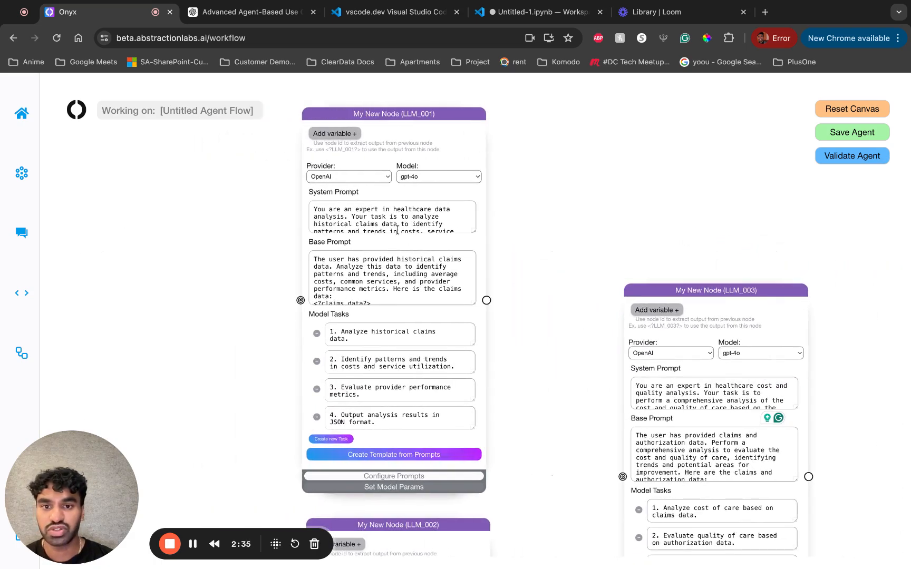
left_click(397, 230)
scroll(397, 230, "down", 2)
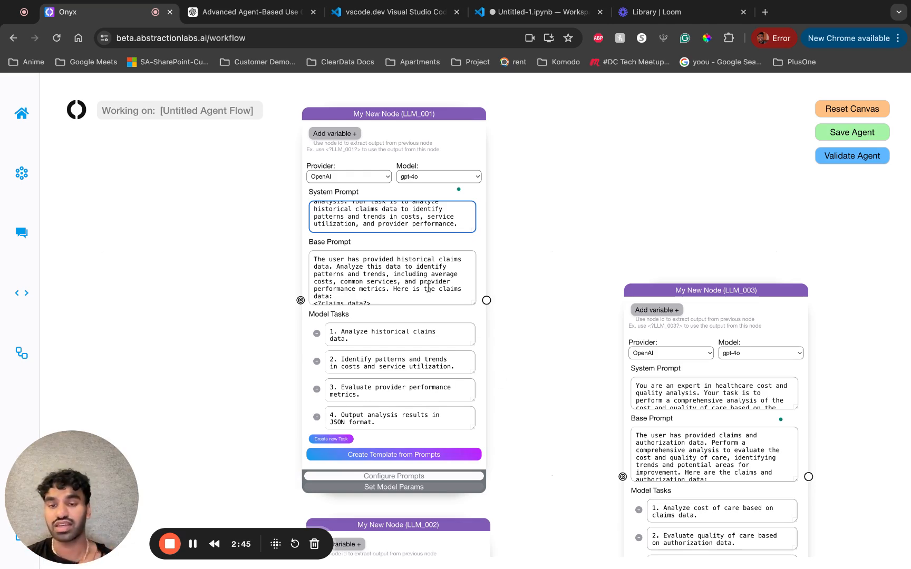
Align node LLM_002 directly beneath LLM_001 and review its system prompt
scroll(524, 320, "down", 5)
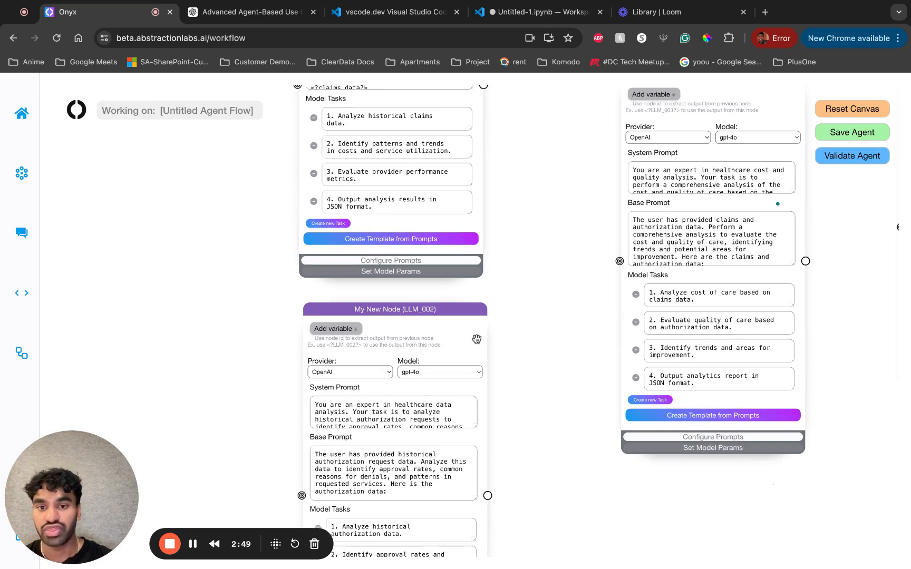
left_click_drag(476, 339, 472, 342)
scroll(523, 351, "down", 2)
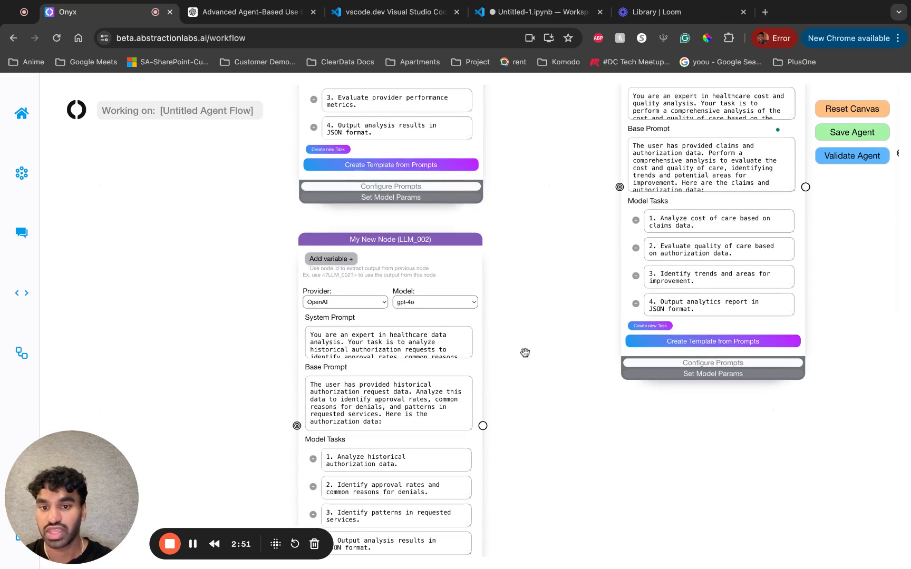
scroll(457, 333, "down", 1)
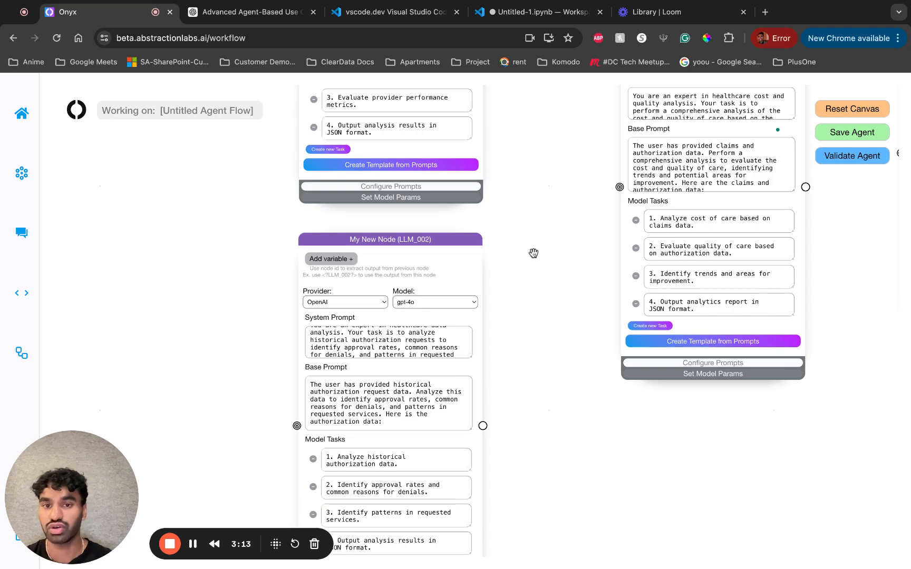
Connect the outputs of LLM_001 and LLM_002 to the input of LLM_003
scroll(533, 253, "up", 5)
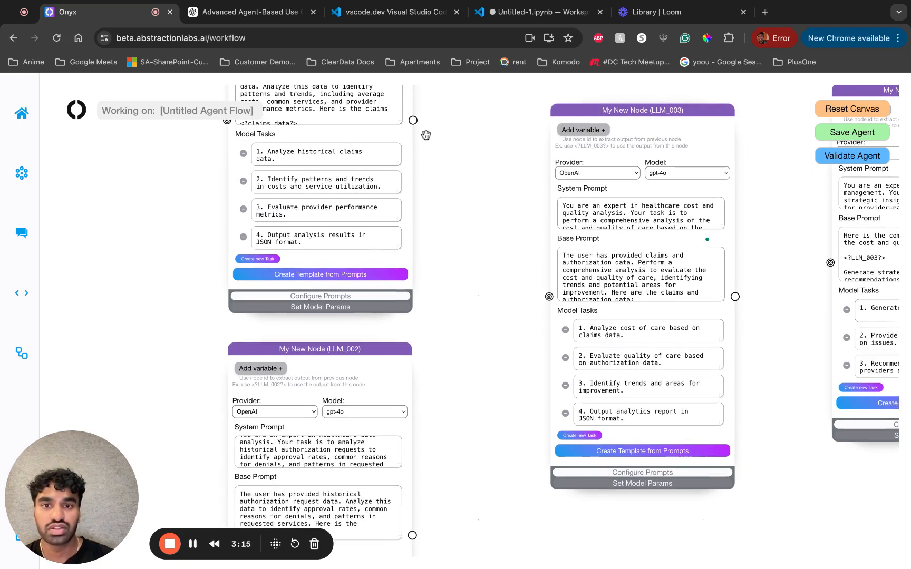
left_click_drag(413, 120, 549, 296)
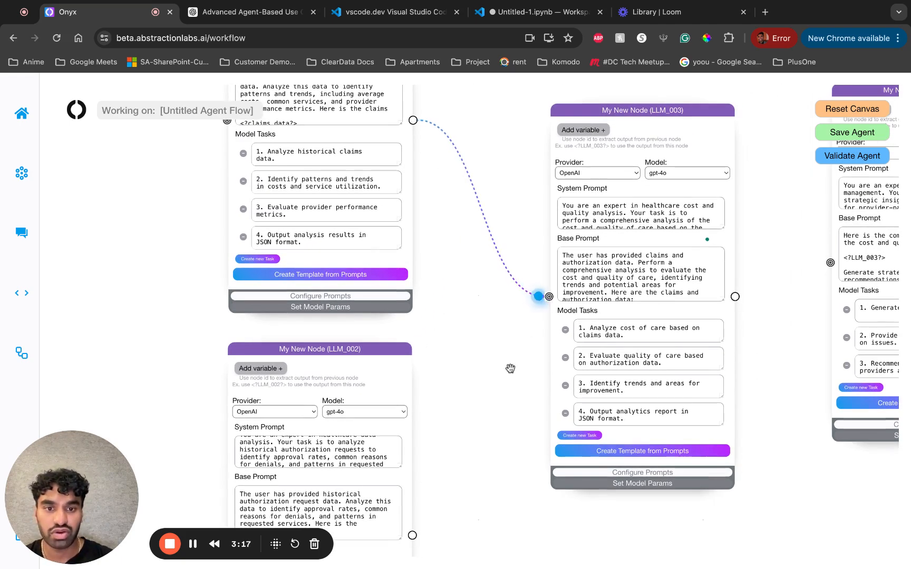
left_click_drag(509, 368, 506, 313)
mouse_move(411, 473)
left_mouse_down()
mouse_move(489, 373)
mouse_move(546, 233)
left_mouse_up()
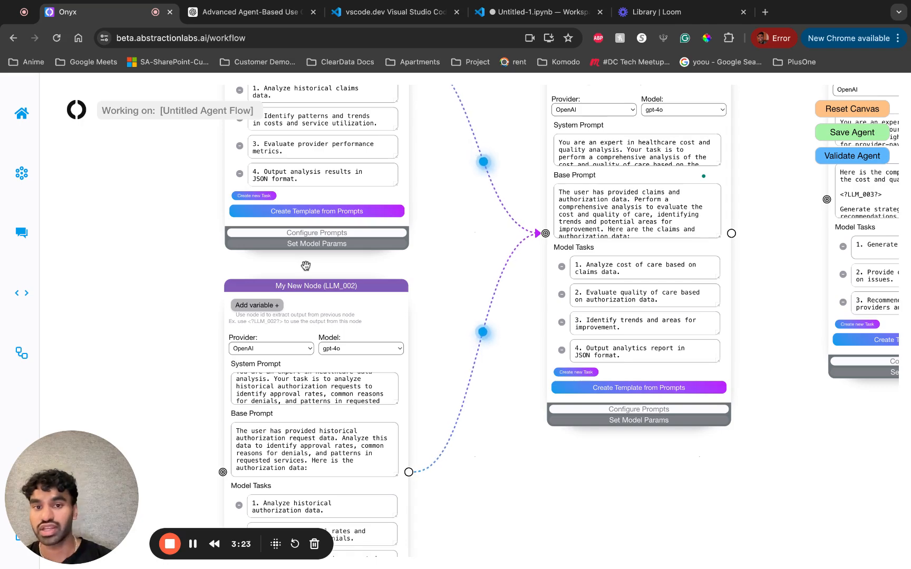
Move LLM_004 closer to LLM_003 with their connectors level, and review LLM_003's model tasks
left_click_drag(776, 238, 657, 306)
left_click_drag(821, 211, 795, 246)
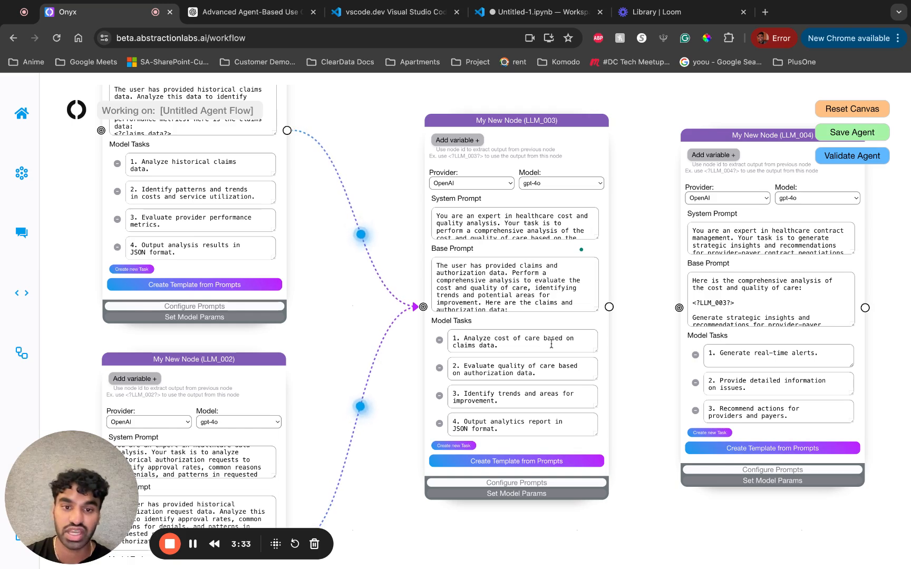
left_click_drag(521, 367, 569, 368)
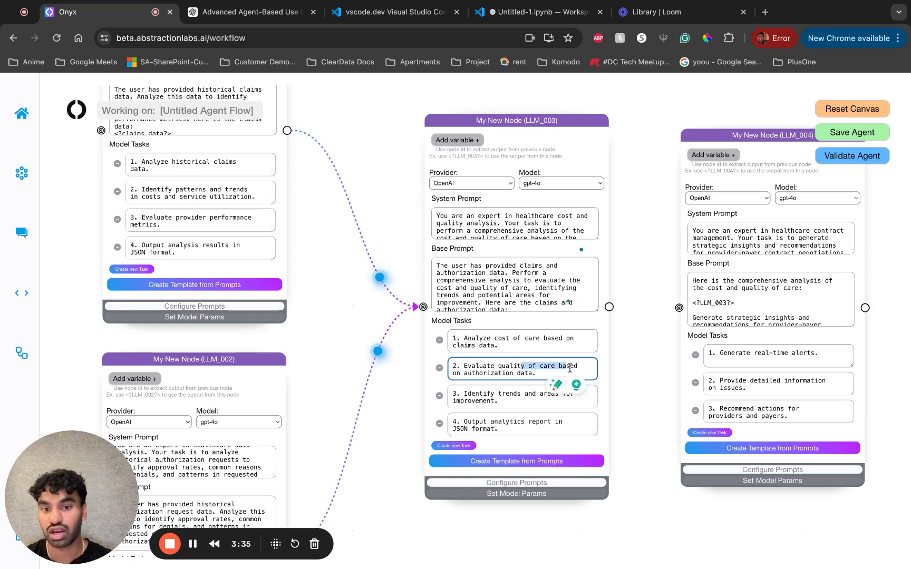
left_click(507, 396)
left_click_drag(480, 396, 501, 396)
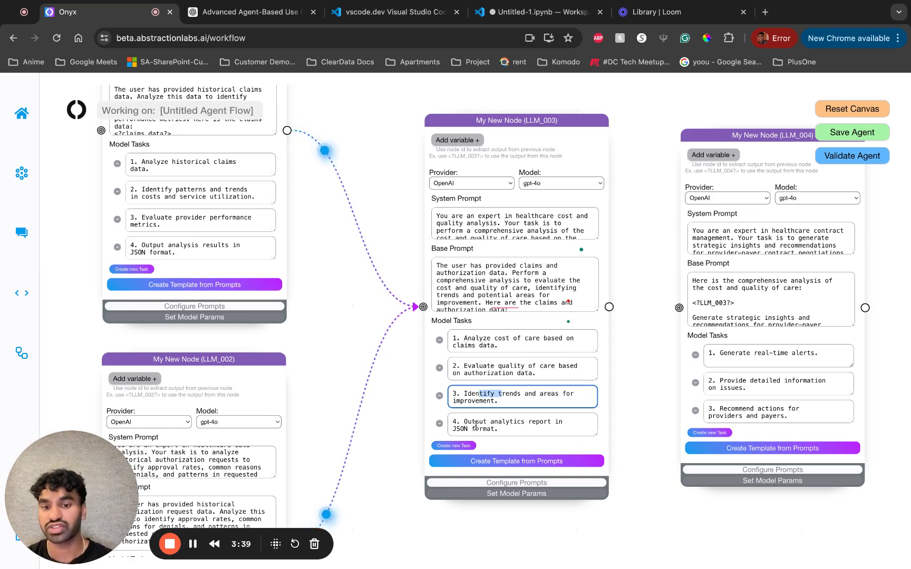
left_click_drag(464, 421, 494, 427)
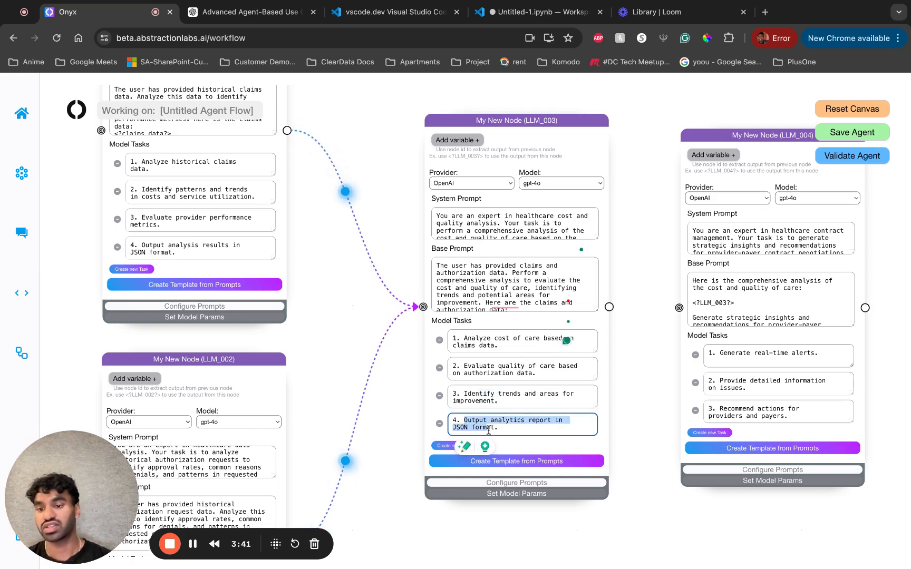
Connect the output of LLM_003 to the input of LLM_004
left_click_drag(610, 307, 679, 307)
scroll(654, 354, "up", 2)
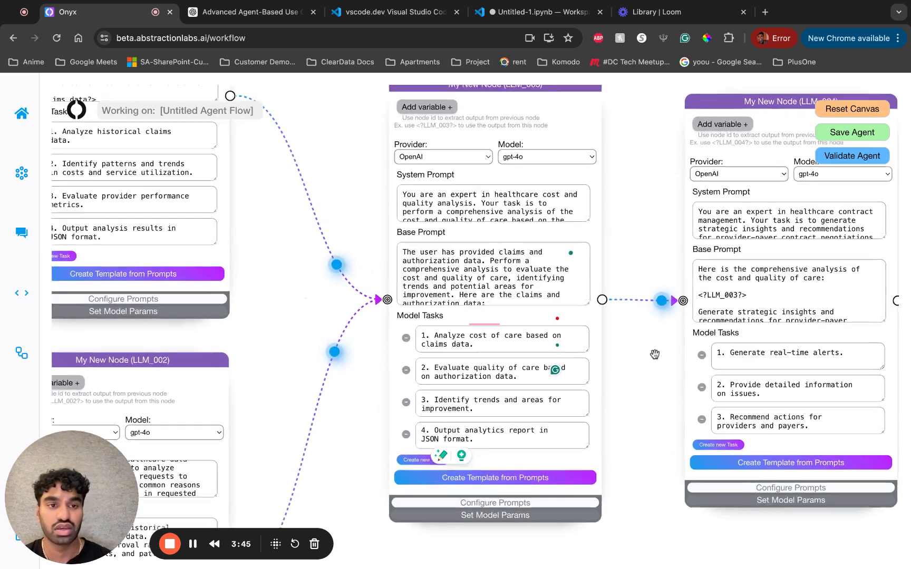
scroll(654, 354, "down", 5)
scroll(662, 396, "right", 2)
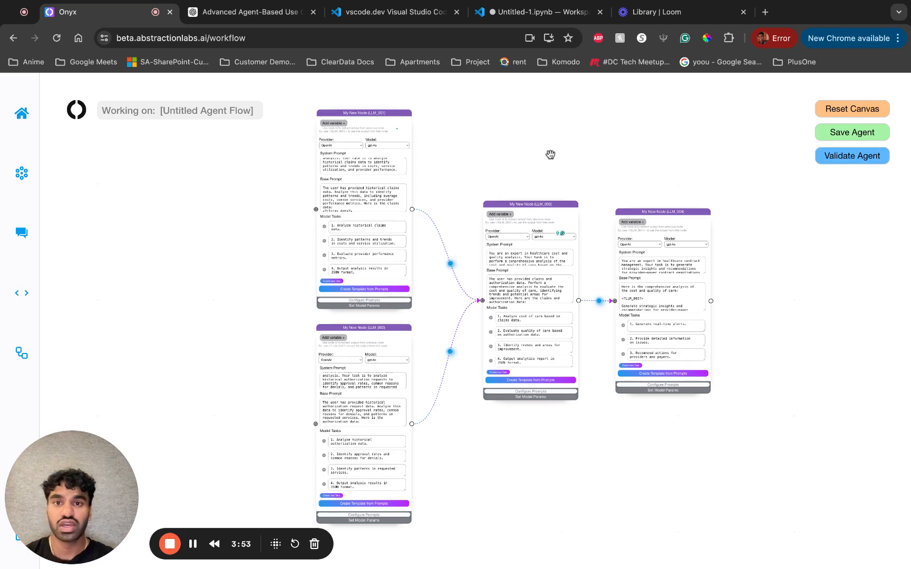
Open the agent validation and fill claims_data with the claims JSON copied from the first cell of Untitled-1.ipynb in VS Code
left_click(873, 160)
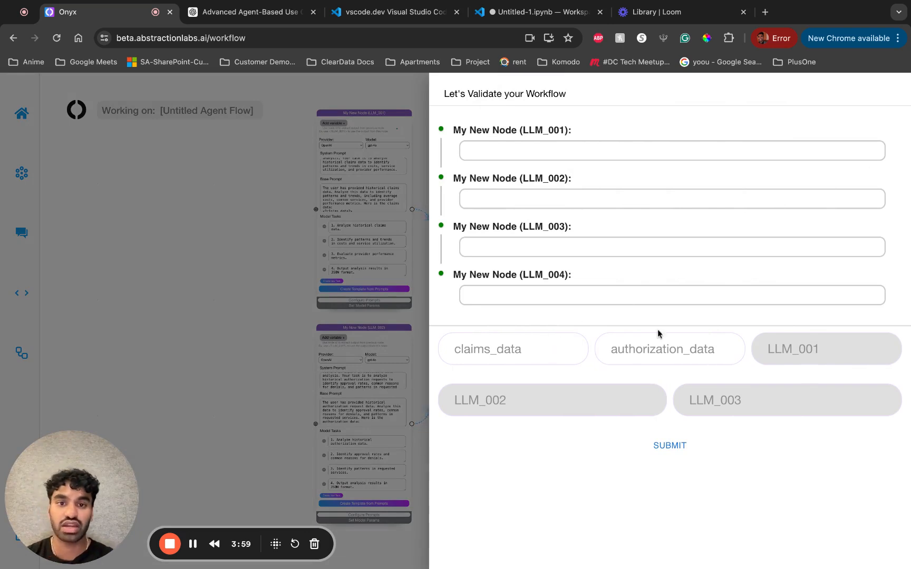
left_click(538, 16)
double_click(380, 205)
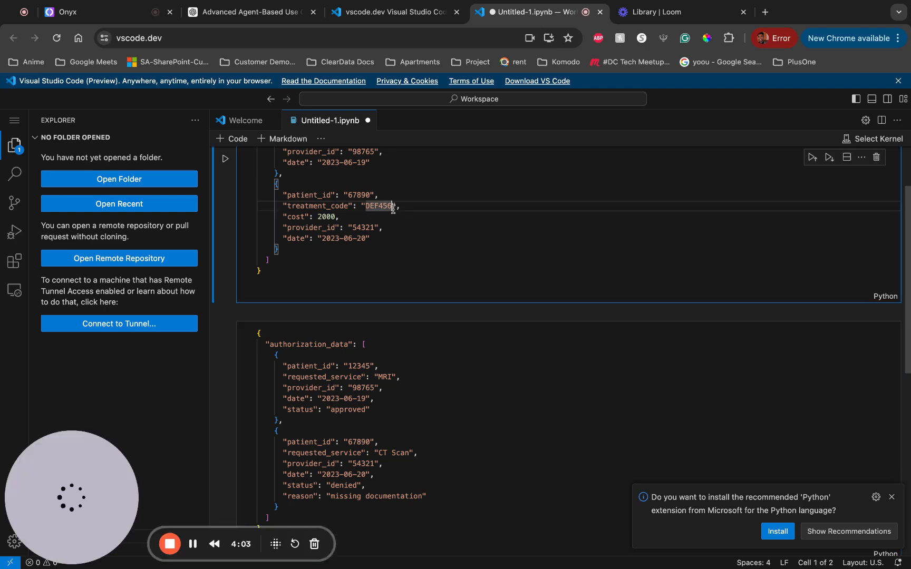
scroll(392, 209, "up", 2)
key("super+a")
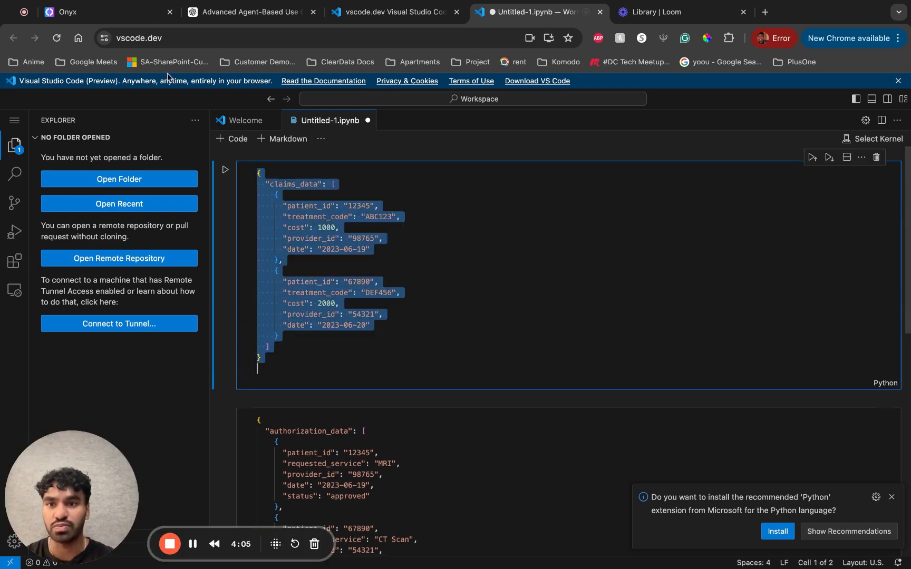
left_click(79, 12)
left_click(518, 340)
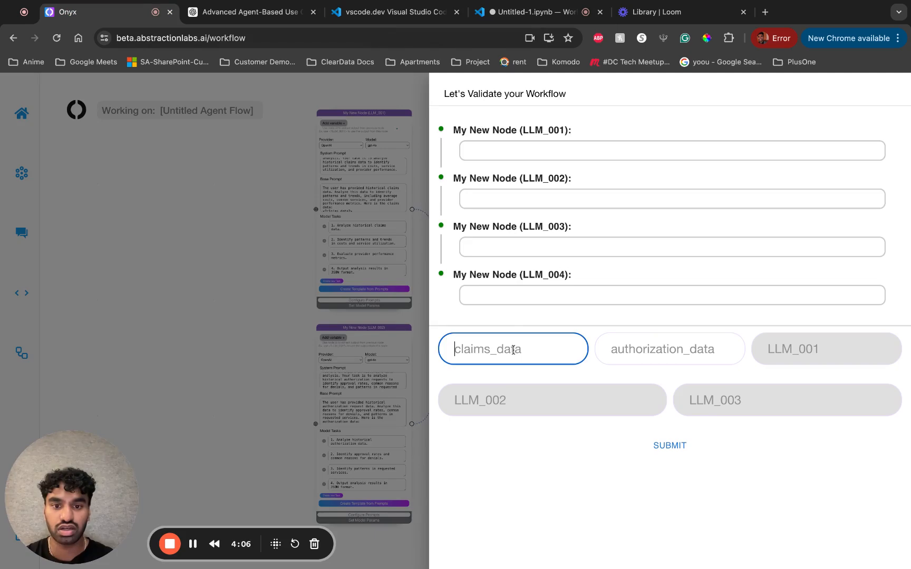
key("super+v")
Copy the authorization JSON from the second cell of Untitled-1.ipynb in VS Code into Onyx's authorization_data input
left_click(548, 12)
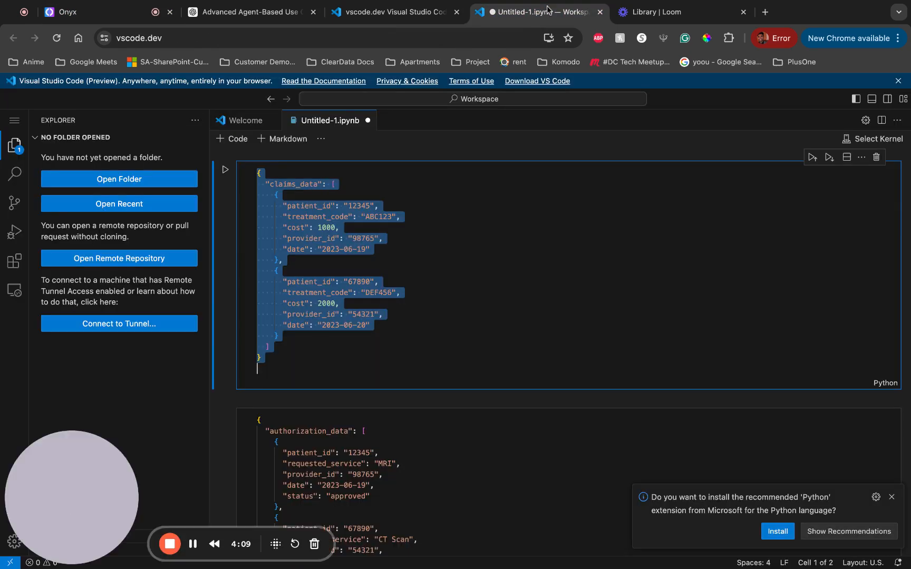
scroll(383, 388, "down", 5)
left_click(383, 389)
key("super+a")
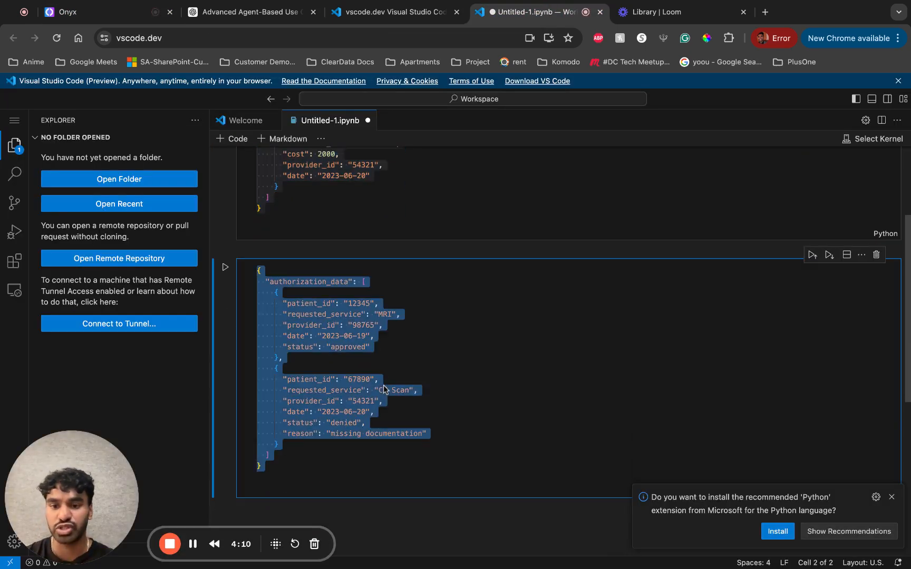
left_click(124, 19)
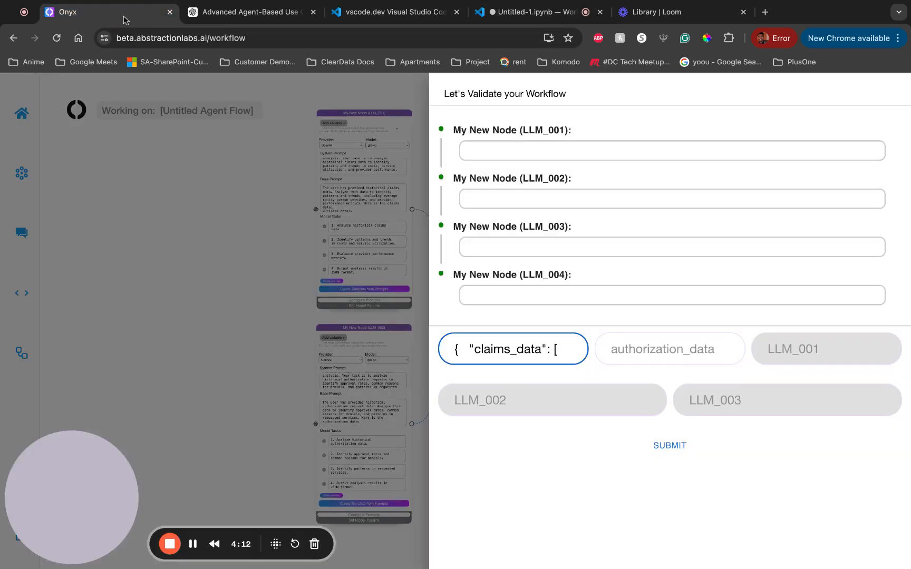
left_click(634, 342)
key("super+v")
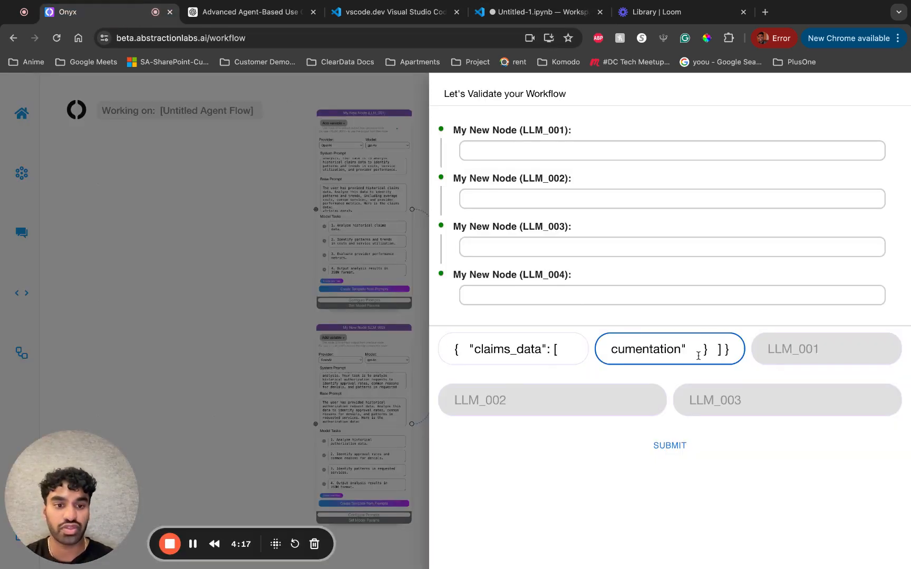
Run the workflow validation with both inputs and review the generated outputs of the nodes
left_click(683, 446)
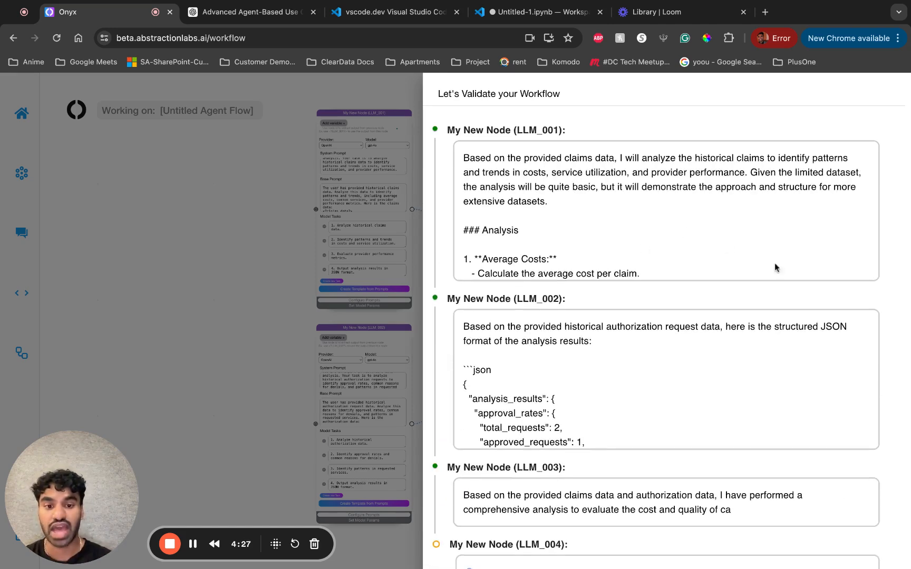
scroll(838, 462, "down", 3)
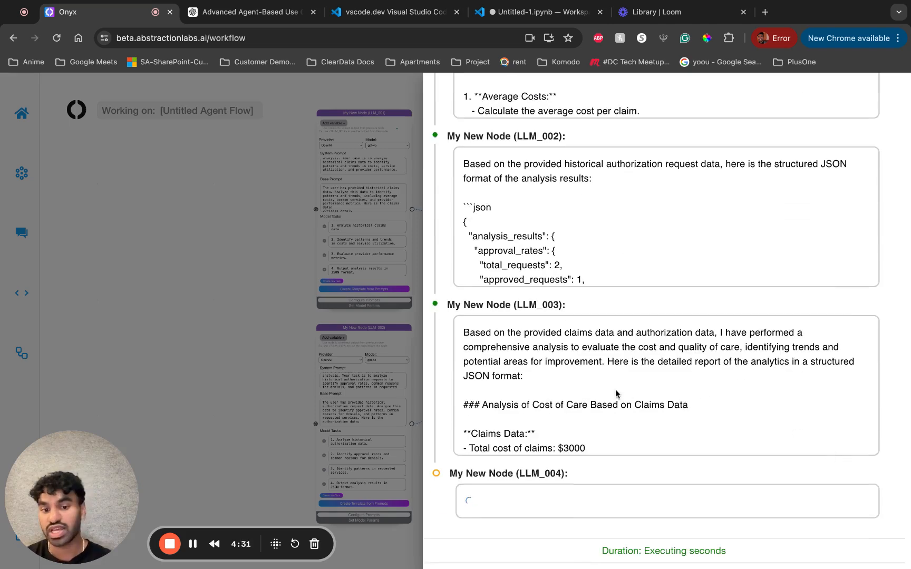
scroll(658, 477, "down", 3)
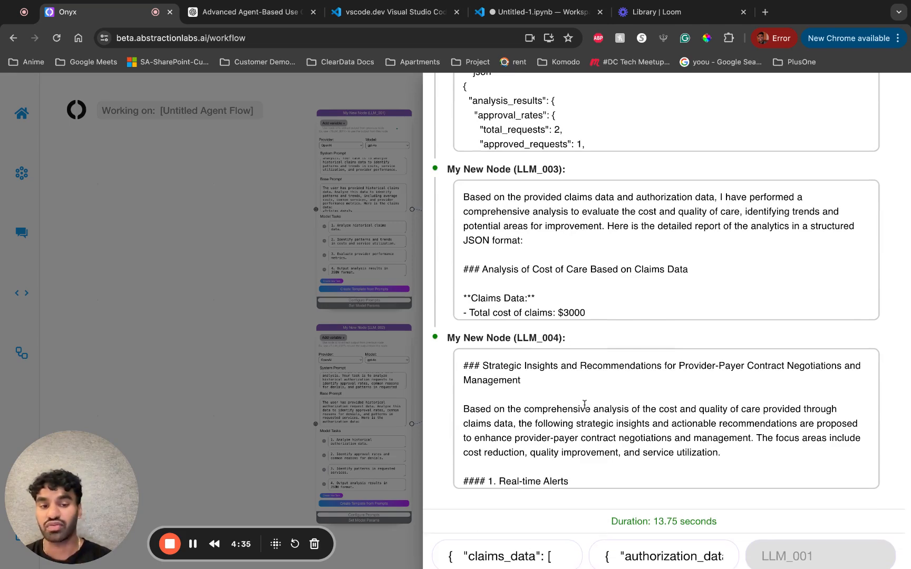
scroll(620, 356, "up", 2)
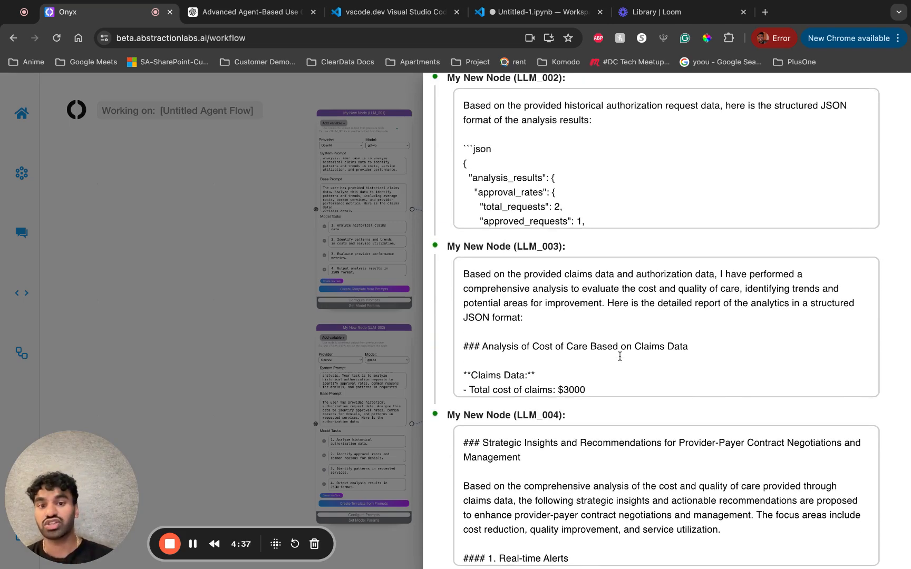
scroll(620, 356, "down", 2)
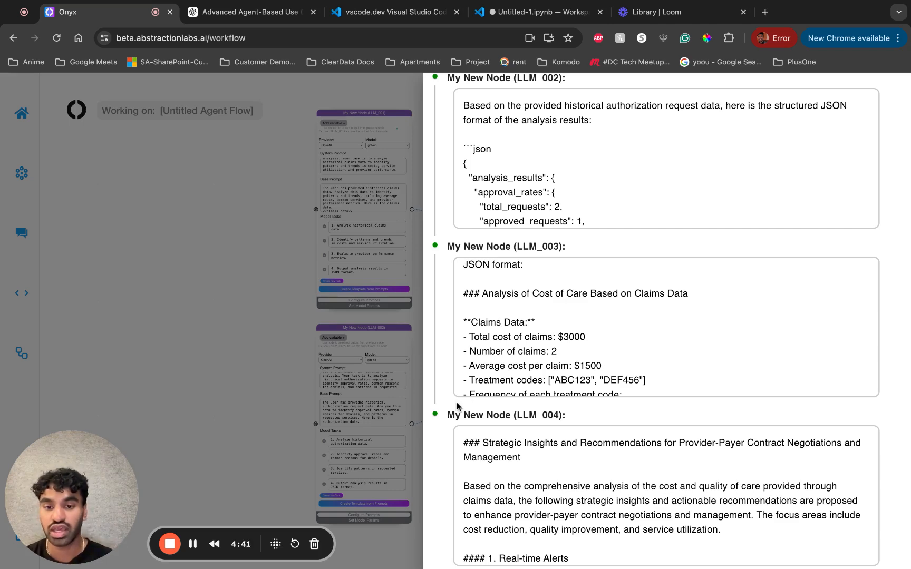
scroll(456, 406, "down", 3)
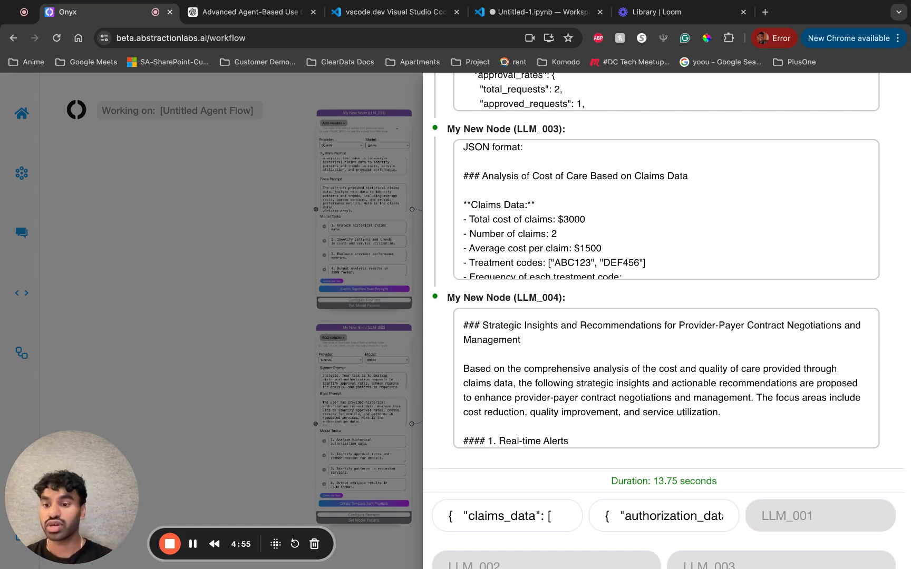
left_click(280, 324)
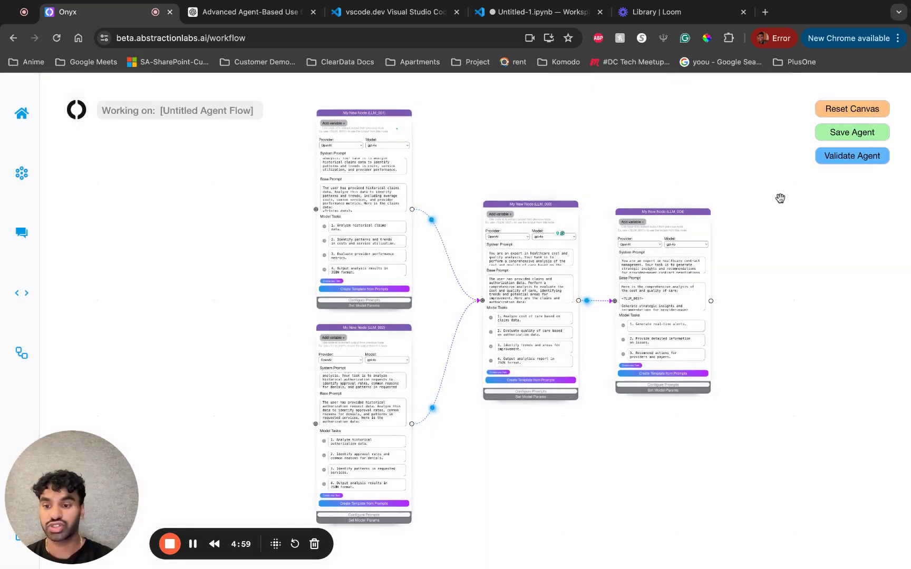
Save the agent under the name "Medinsight - Demo"
left_click(844, 135)
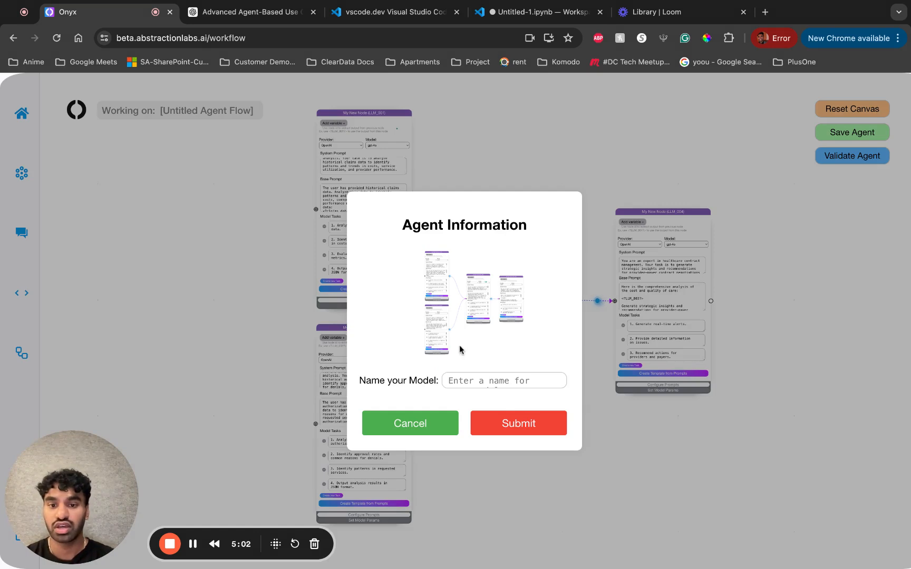
left_click(467, 377)
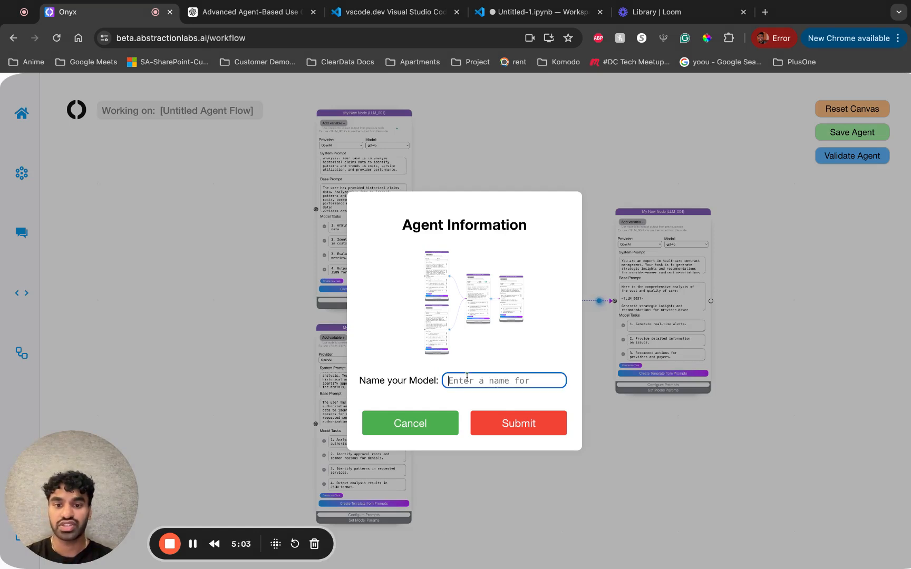
type("M")
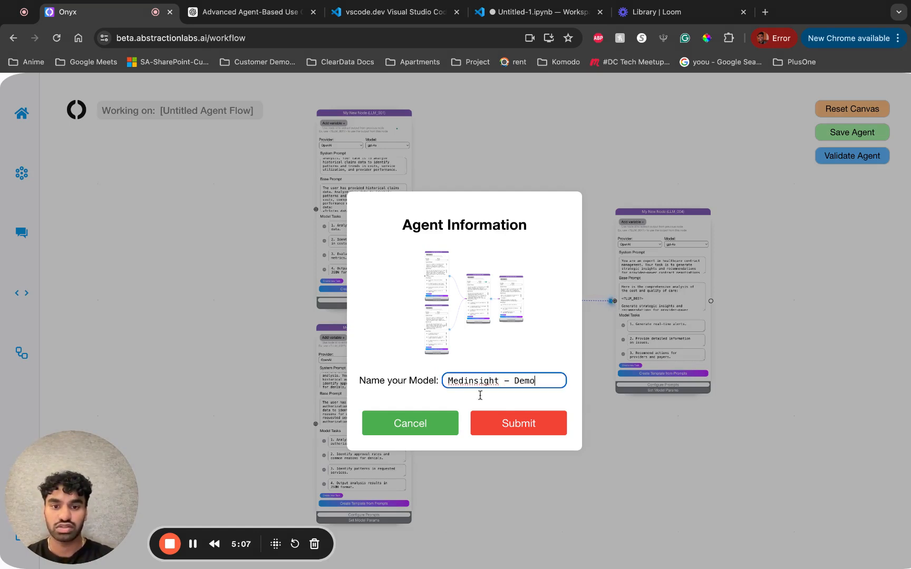
type("edinsight - Demo")
left_click(513, 431)
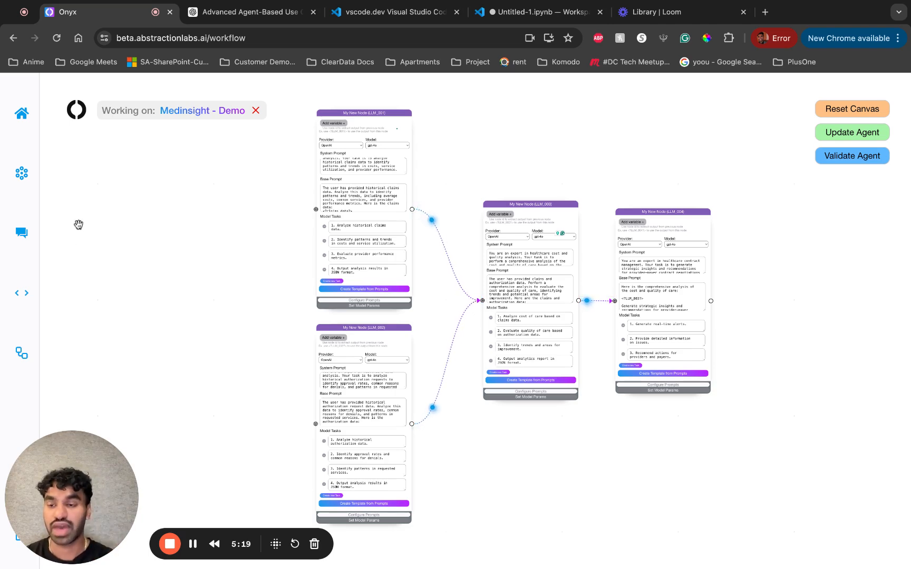
Open the raw code export and examine the Python code's endpoint URL, the get_onyx_model_response function and its input_data parameter
left_click(23, 294)
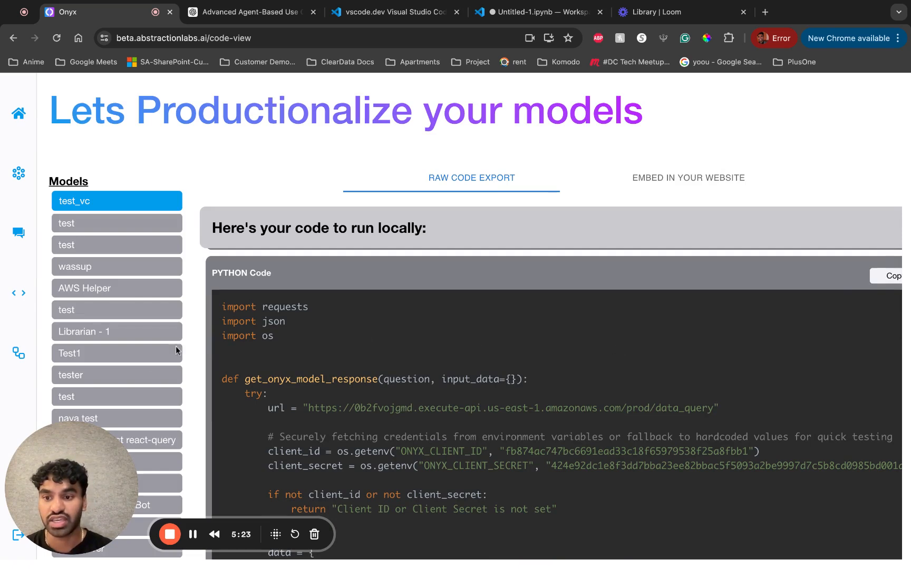
scroll(372, 337, "down", 2)
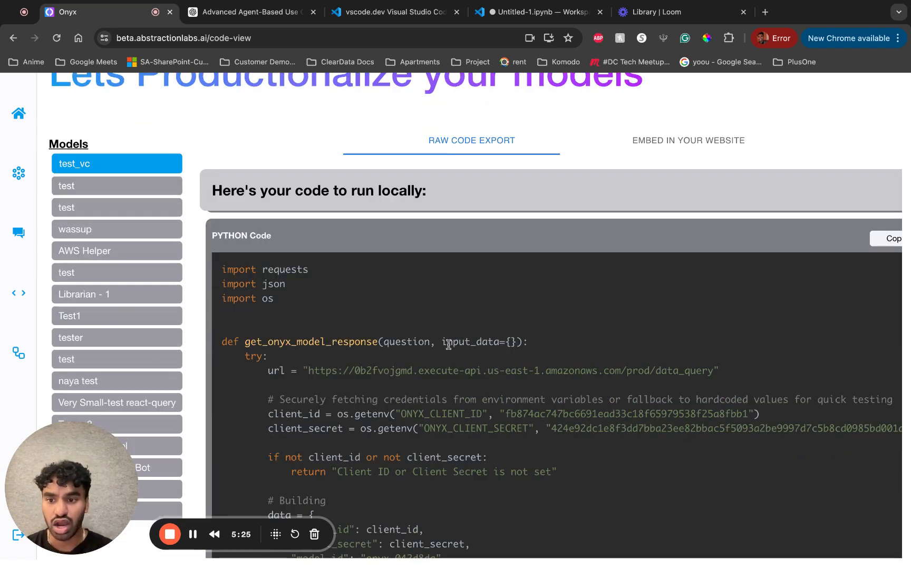
scroll(509, 367, "right", 3)
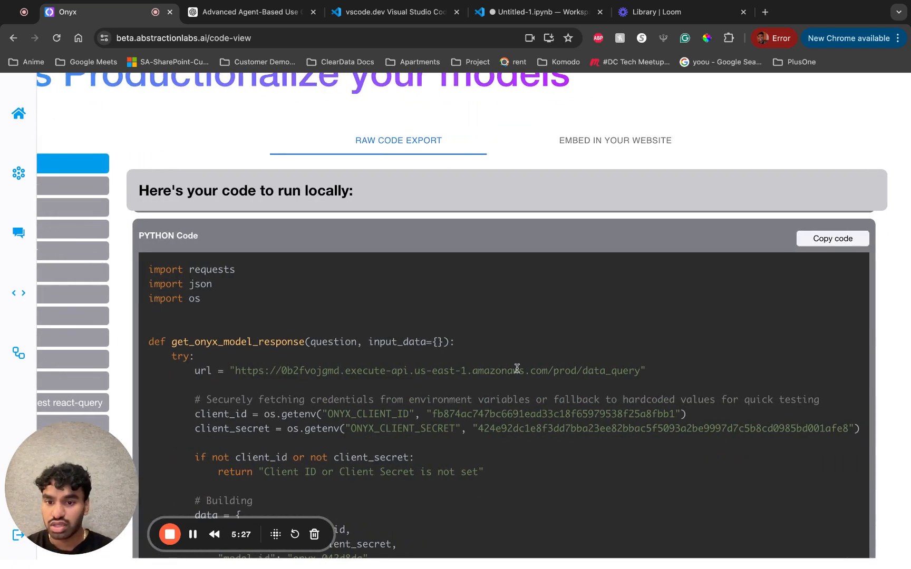
scroll(498, 369, "down", 1)
left_click_drag(639, 349, 259, 351)
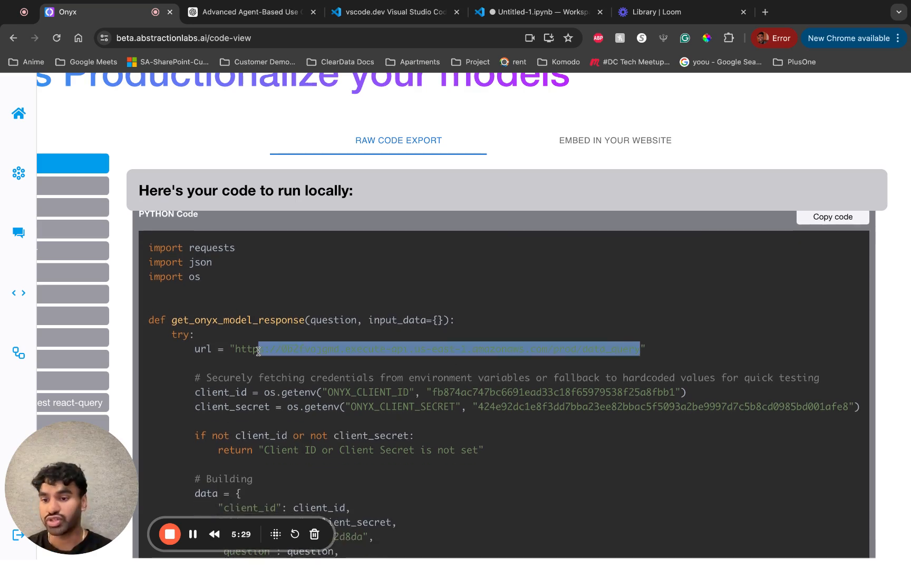
left_click(338, 338)
scroll(339, 337, "down", 1)
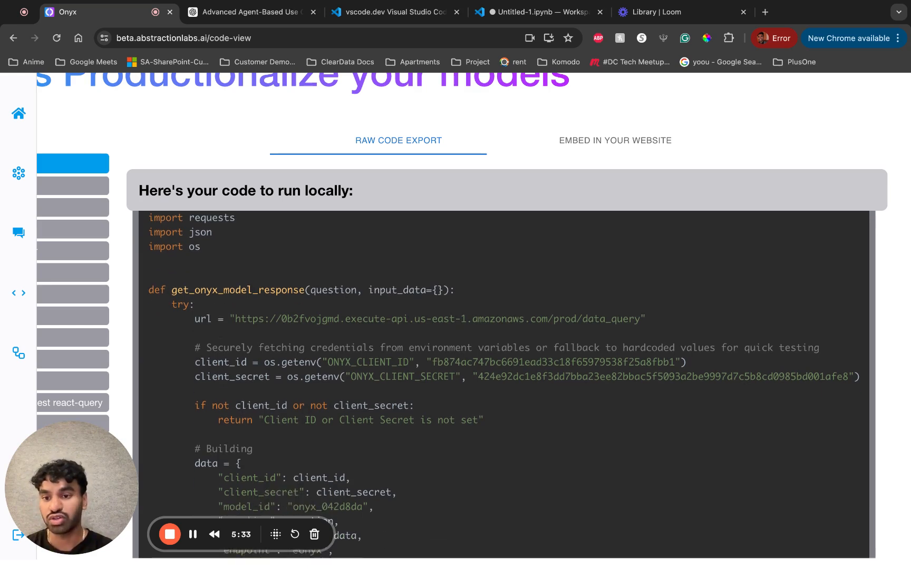
left_click_drag(293, 289, 186, 291)
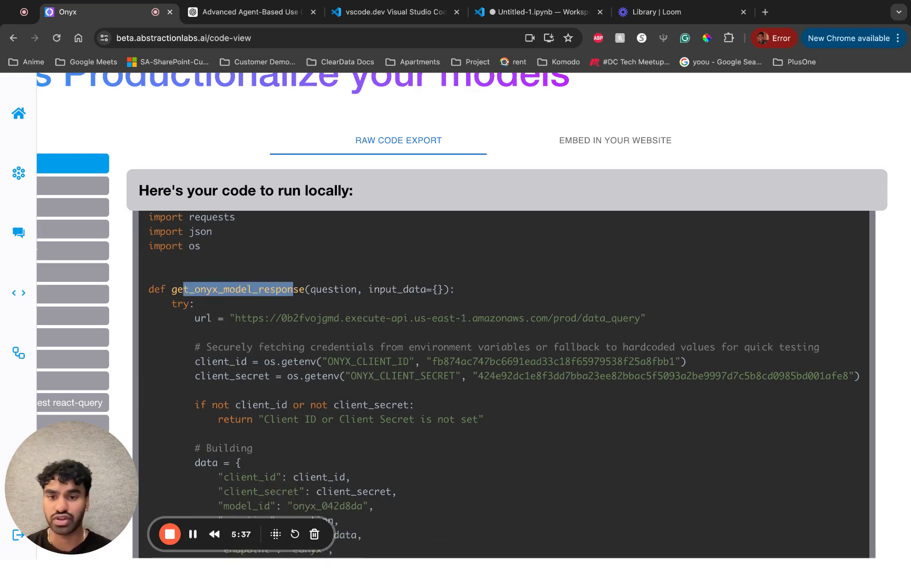
left_click_drag(443, 290, 374, 290)
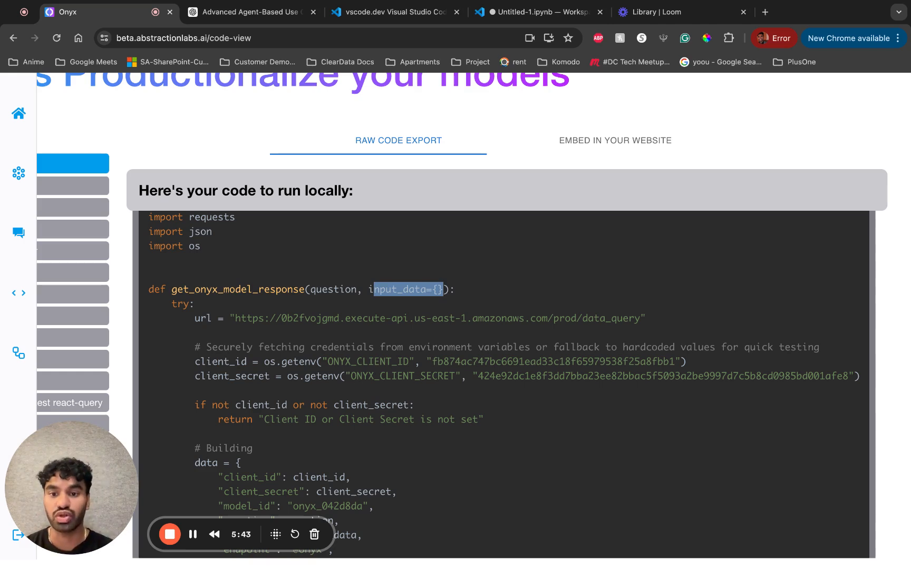
scroll(521, 320, "down", 2)
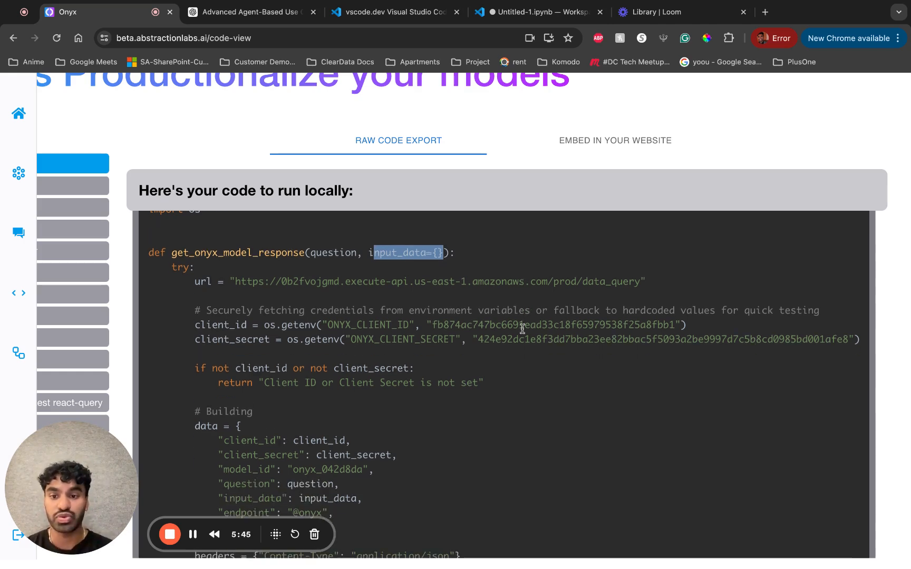